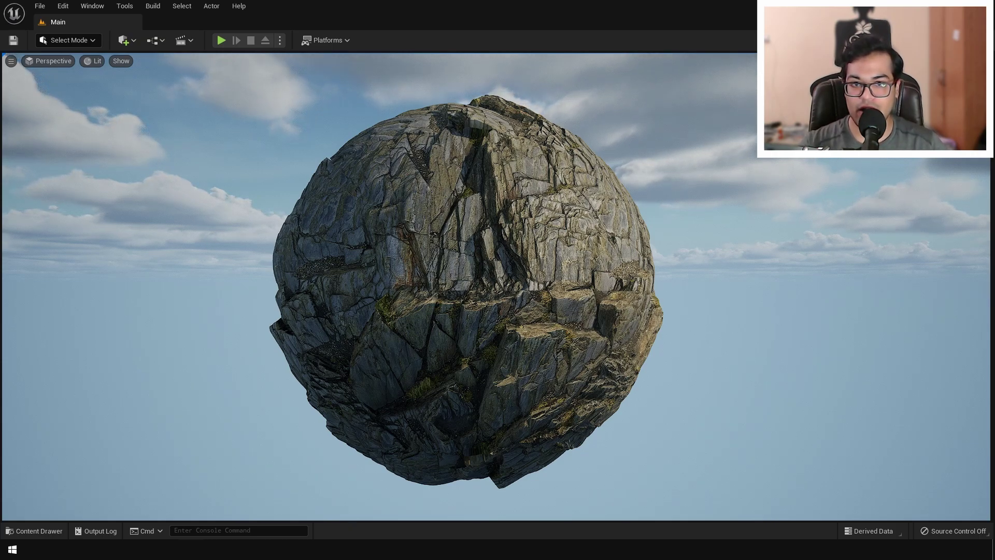
# - Examine the displaced rock sphere from several sides and read the Runtime Virtual Texture workflow documentation
pyautogui.press('w')
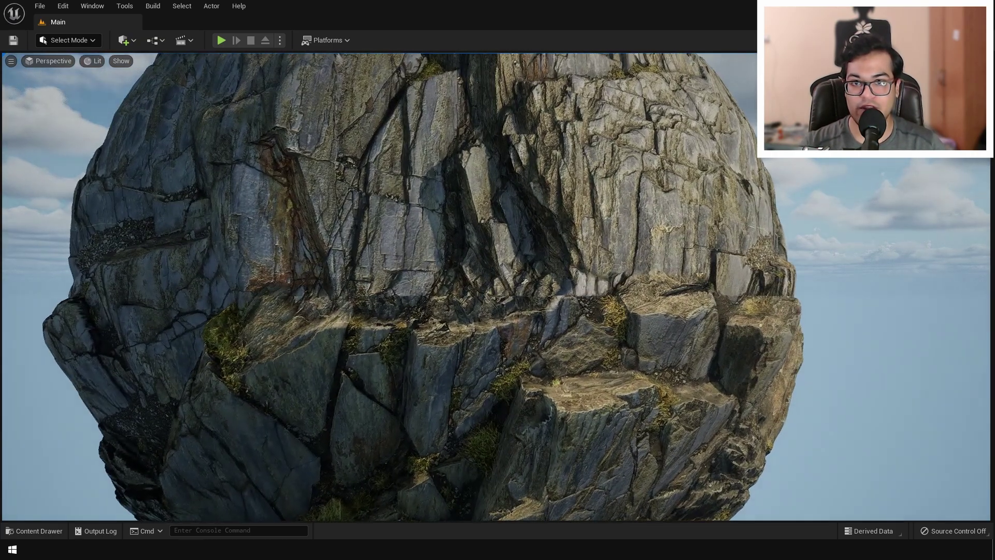
pyautogui.press('a')
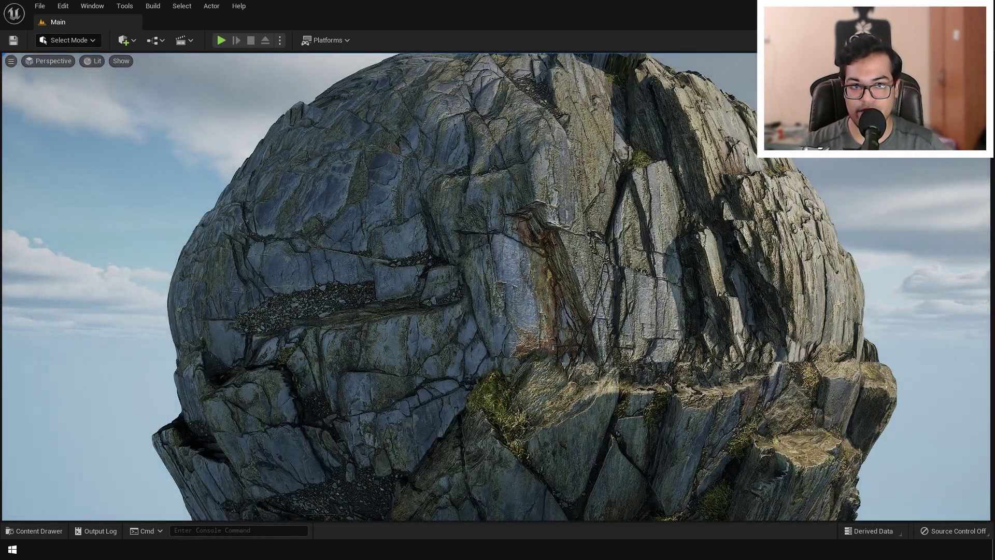
pyautogui.press('s')
pyautogui.press('w')
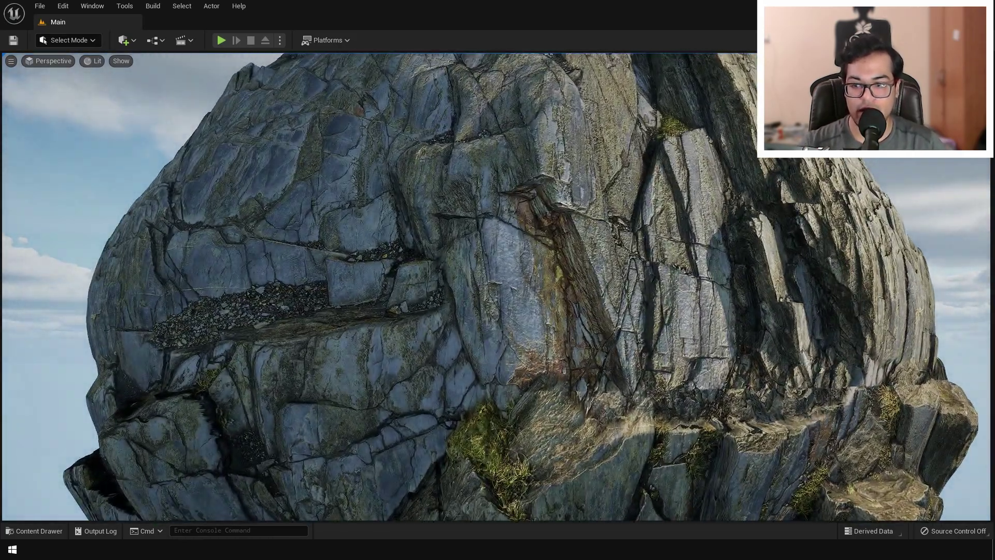
pyautogui.press('d')
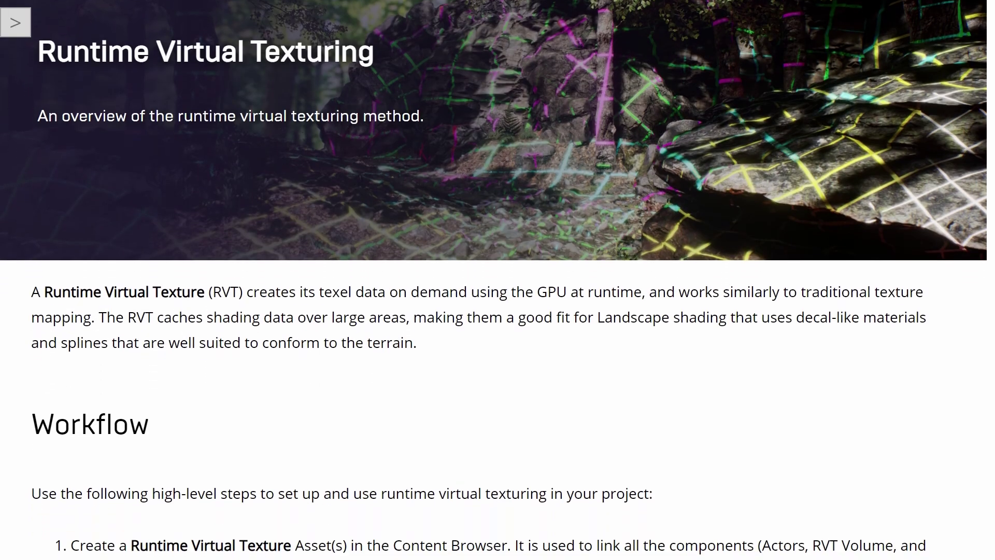
pyautogui.scroll(-14, 497, 279)
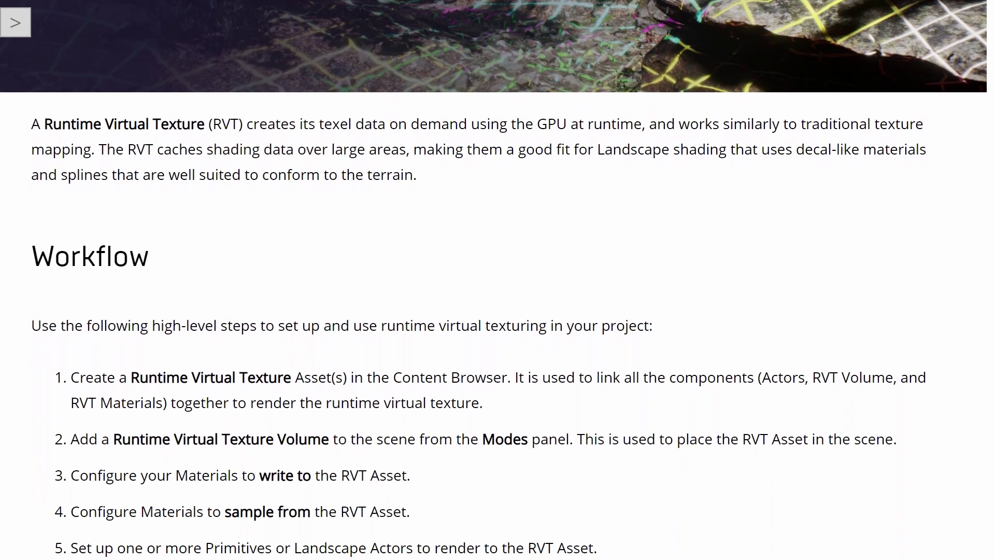
pyautogui.scroll(-13, 497, 279)
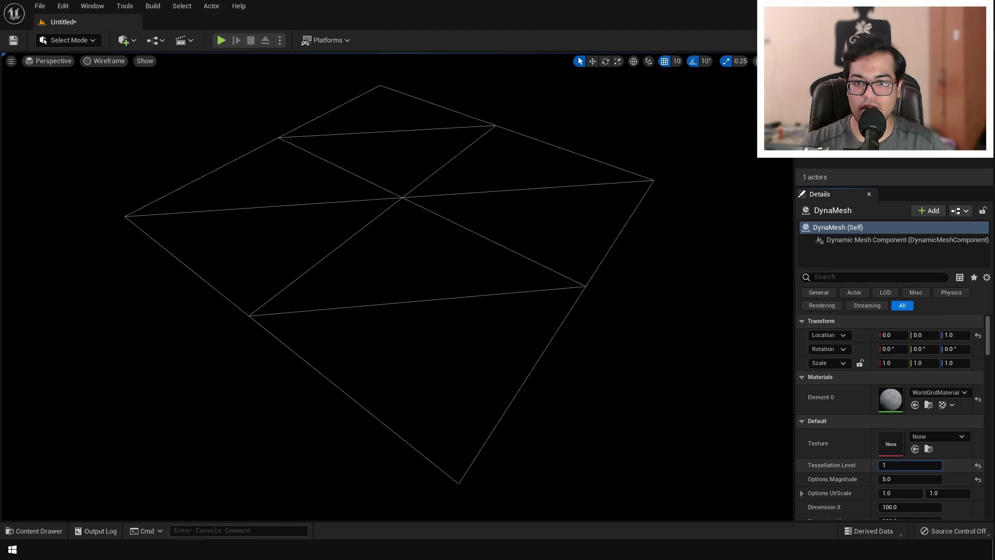
# - Increase the DynaMesh plane's tessellation level and inspect the rock surface in the Main level up close
pyautogui.moveTo(909, 465); pyautogui.dragTo(940, 465)
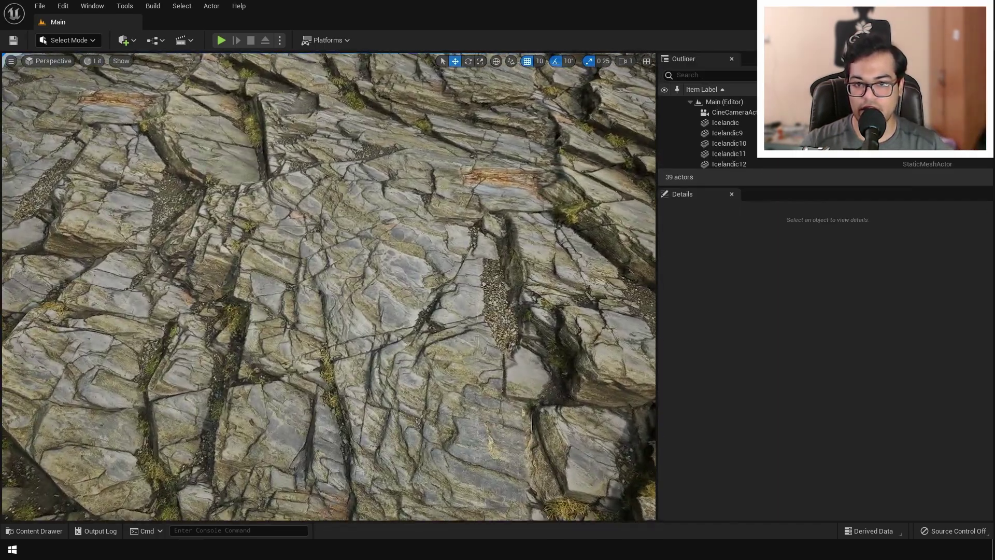
pyautogui.moveTo(335, 158); pyautogui.dragTo(244, 158, button='right')
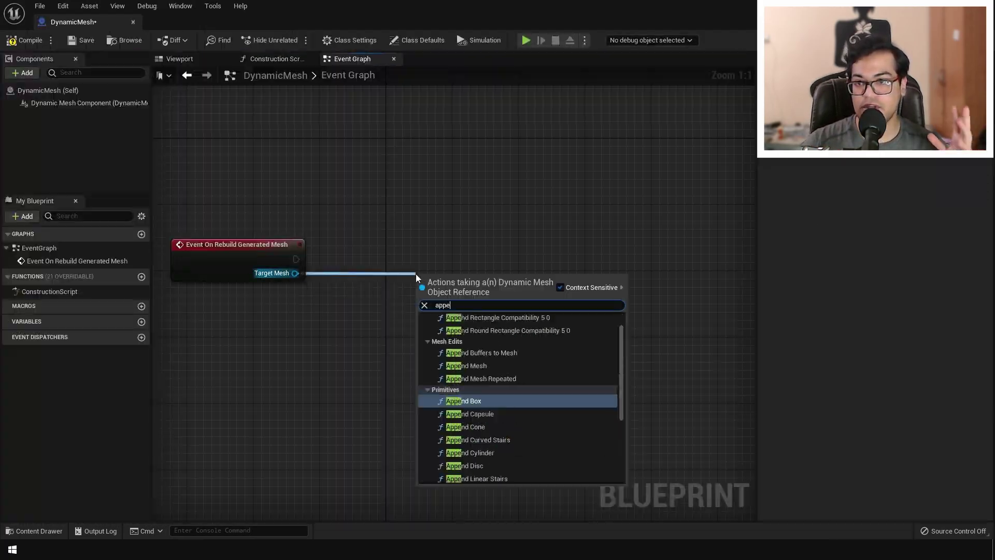
pyautogui.click(507, 371)
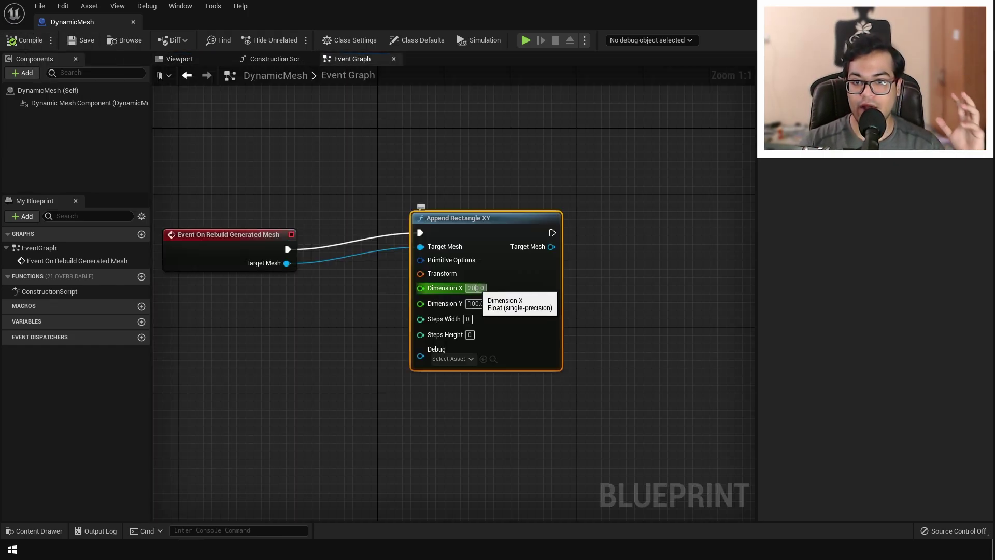
# - Search for a follow-up node from the Append Rectangle XY node's Target Mesh output and add it to the DynamicMesh event graph
pyautogui.moveTo(453, 251); pyautogui.dragTo(505, 271)
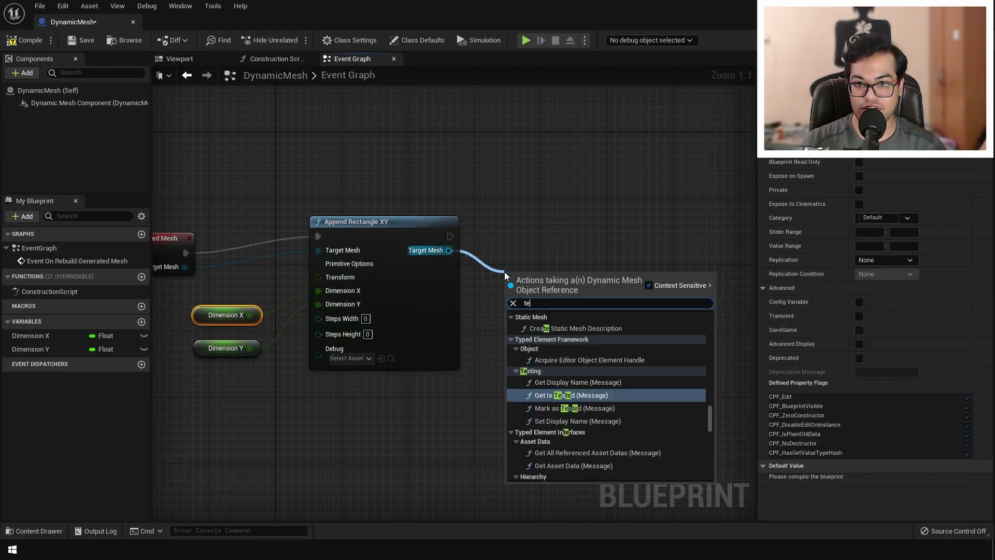
pyautogui.click(601, 339)
pyautogui.moveTo(573, 284); pyautogui.dragTo(487, 280, button='right')
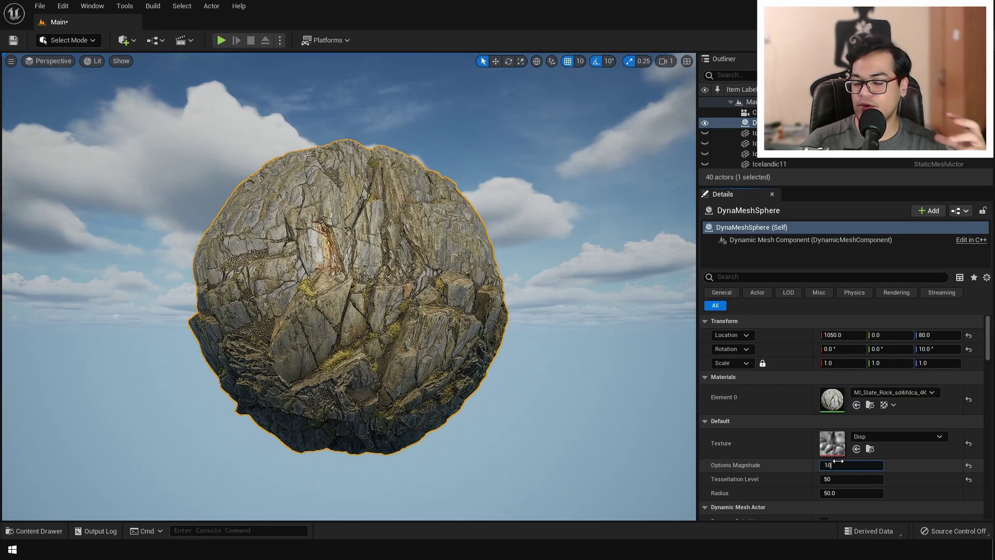
# - Try Options Magnitude values of 10 and 20 on the DynaMeshSphere actor, and finish with 5
pyautogui.press('Return')
pyautogui.write('20')
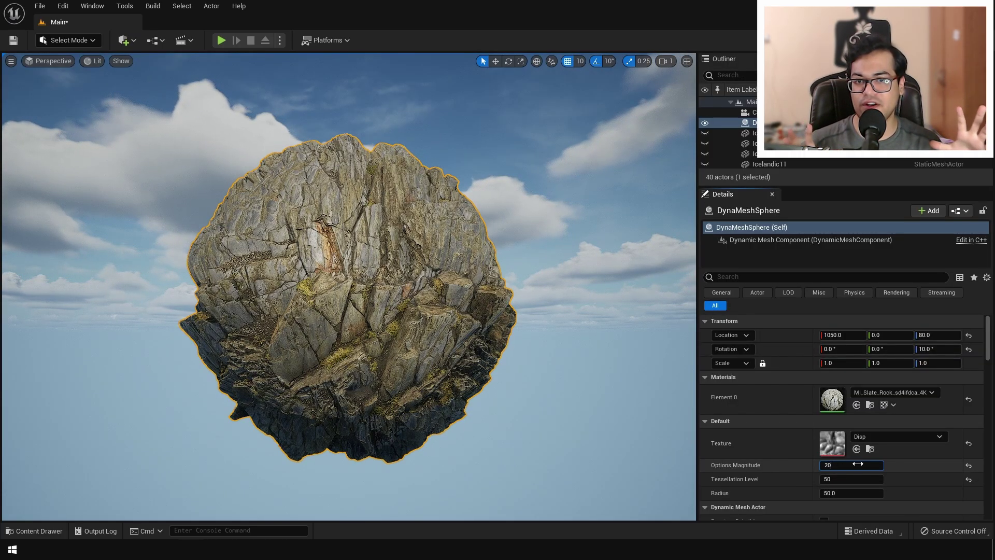
pyautogui.press('Return')
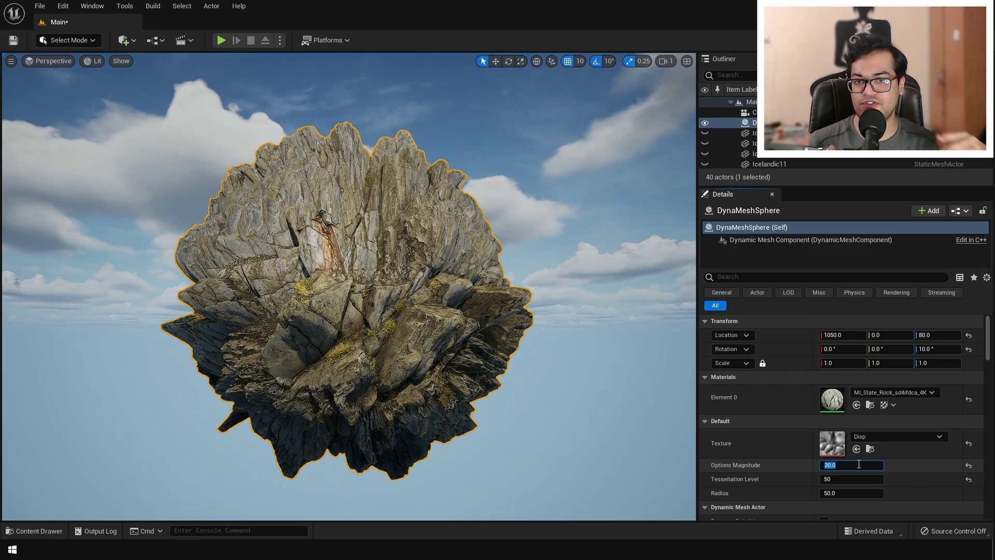
pyautogui.write('5')
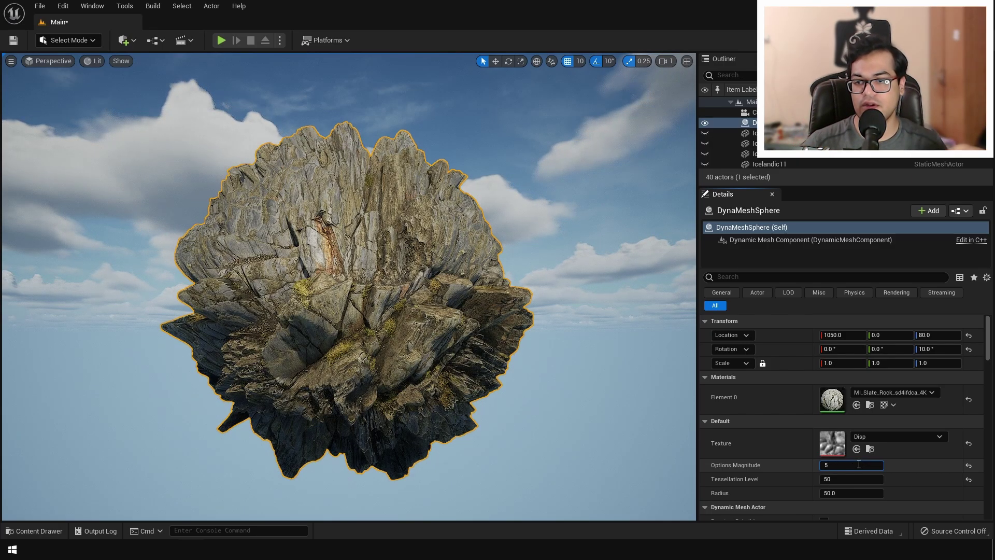
pyautogui.press('Return')
# - Switch to the Poly Haven website, browse its textures and open the Grassy Cobblestone texture page
pyautogui.scroll(5, 466, 198)
pyautogui.scroll(-5, 342, 290)
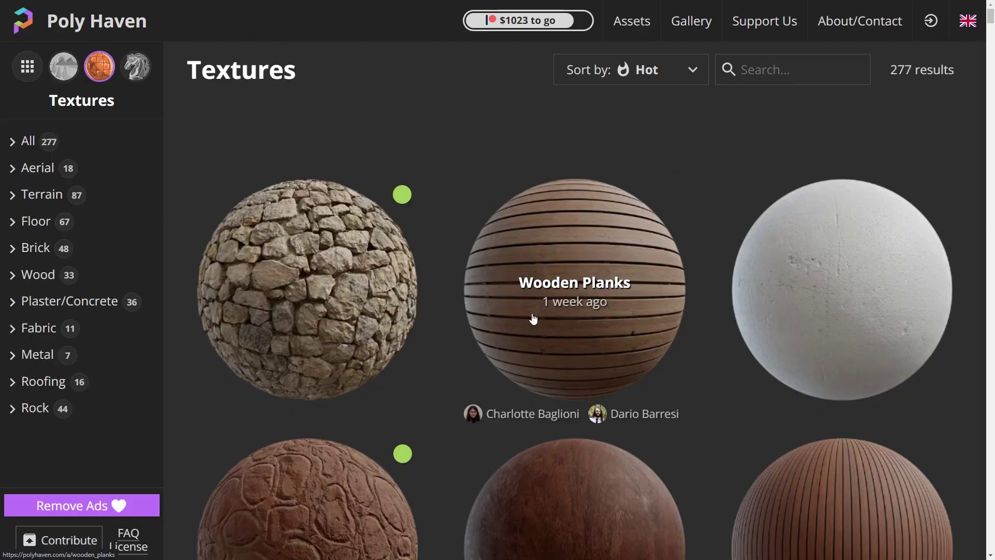
pyautogui.scroll(-8, 534, 318)
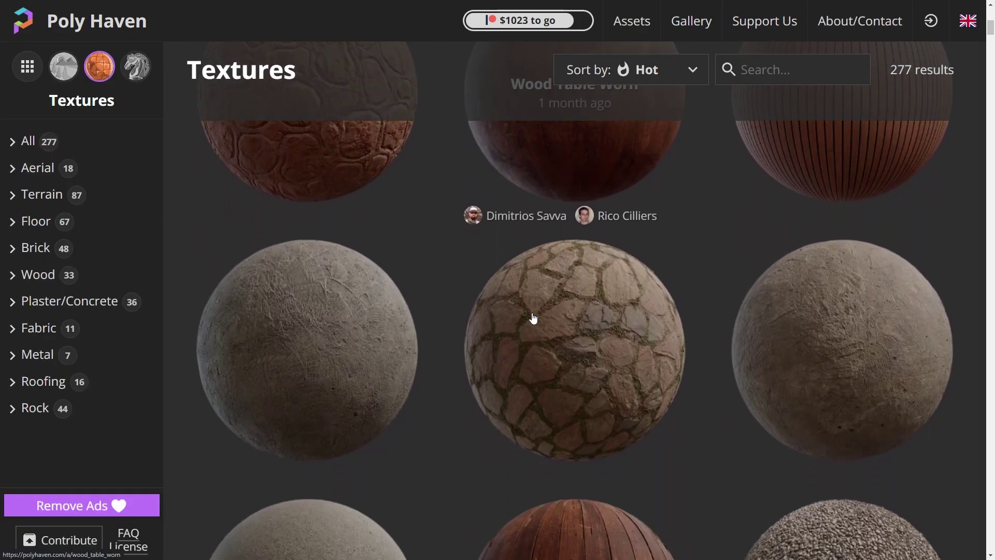
pyautogui.scroll(-10, 533, 318)
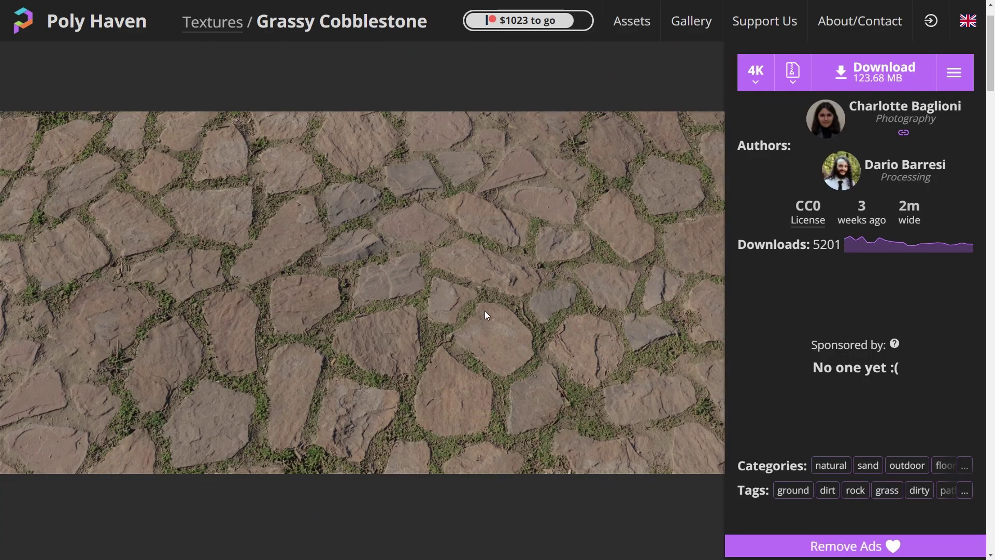
# - Configure the Grassy Cobblestone download as a 4K ZIP with Diffuse, Displacement, Normal (DX) and Rough maps in PNG
pyautogui.click(755, 72)
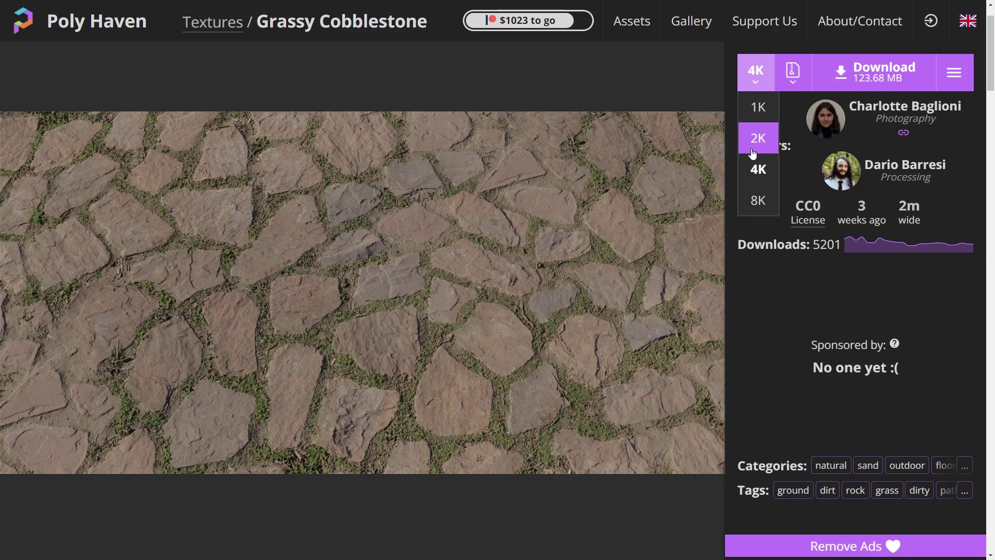
pyautogui.click(753, 171)
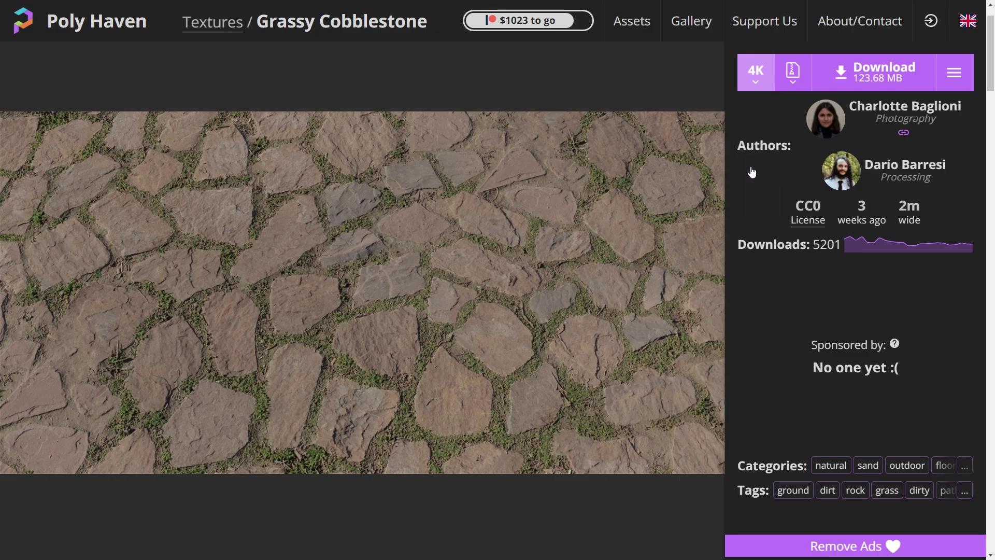
pyautogui.click(793, 72)
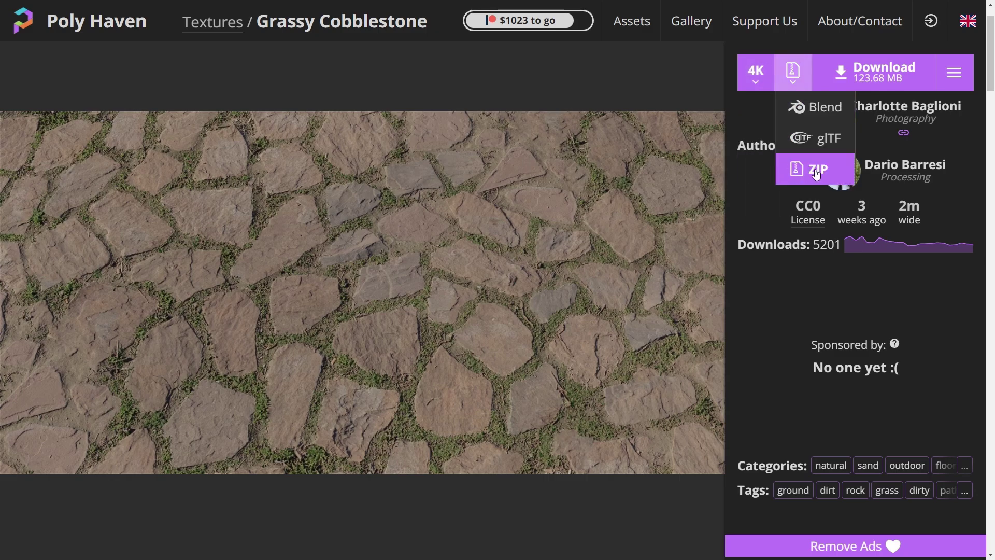
pyautogui.click(959, 79)
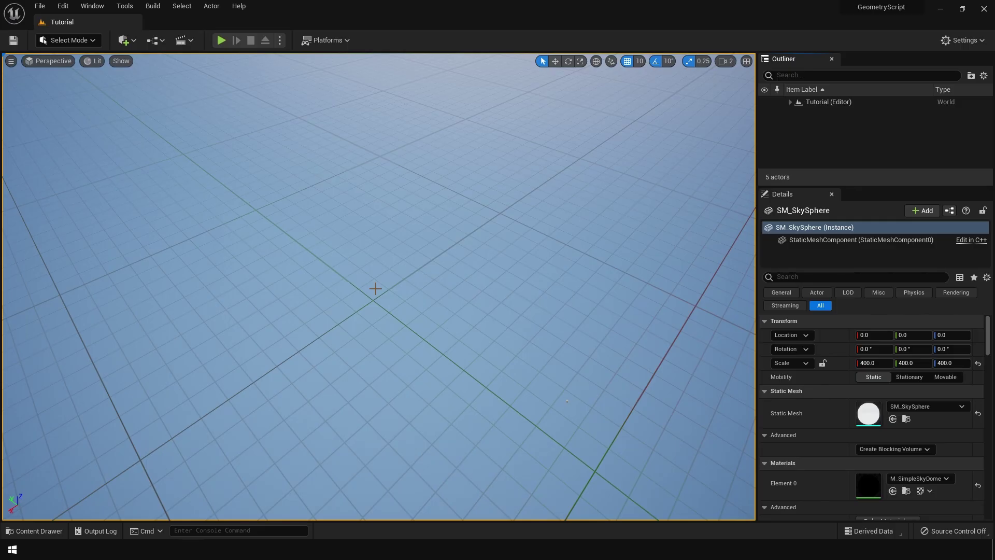
# - Switch to Unreal Engine and create a material named MyRockMaterial in the Tutorial project's Textures folder
pyautogui.hotkey('ctrl', 'space')
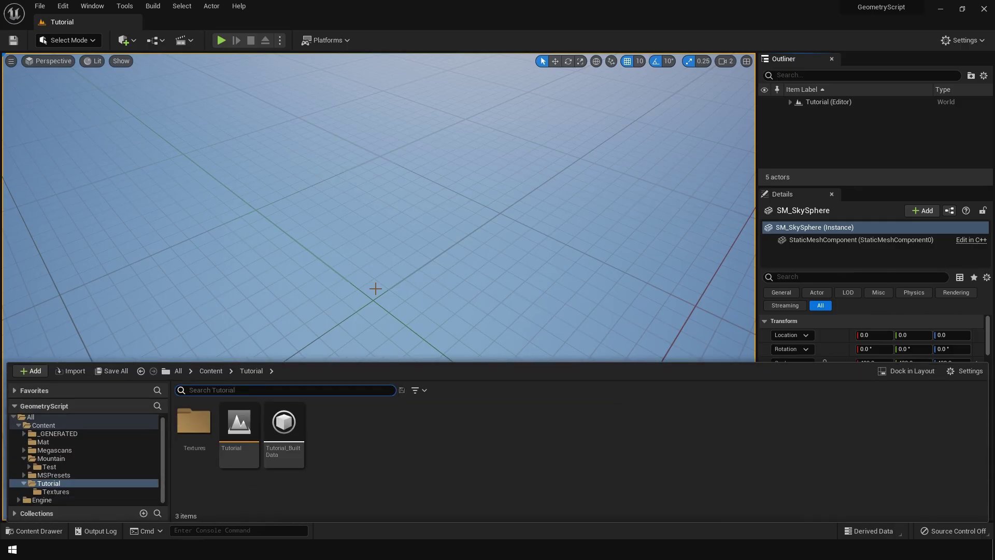
pyautogui.rightClick(390, 459)
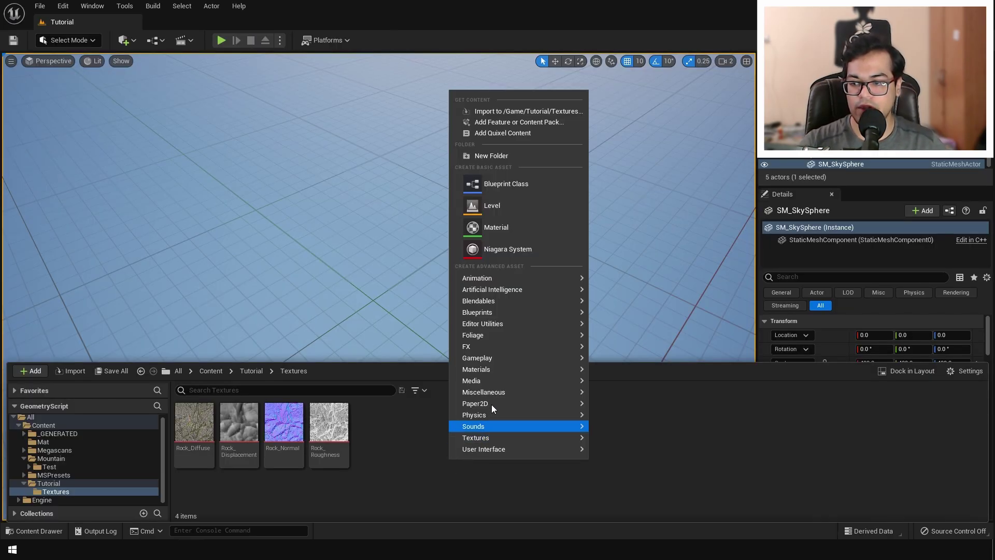
pyautogui.click(498, 232)
pyautogui.write('RockMate')
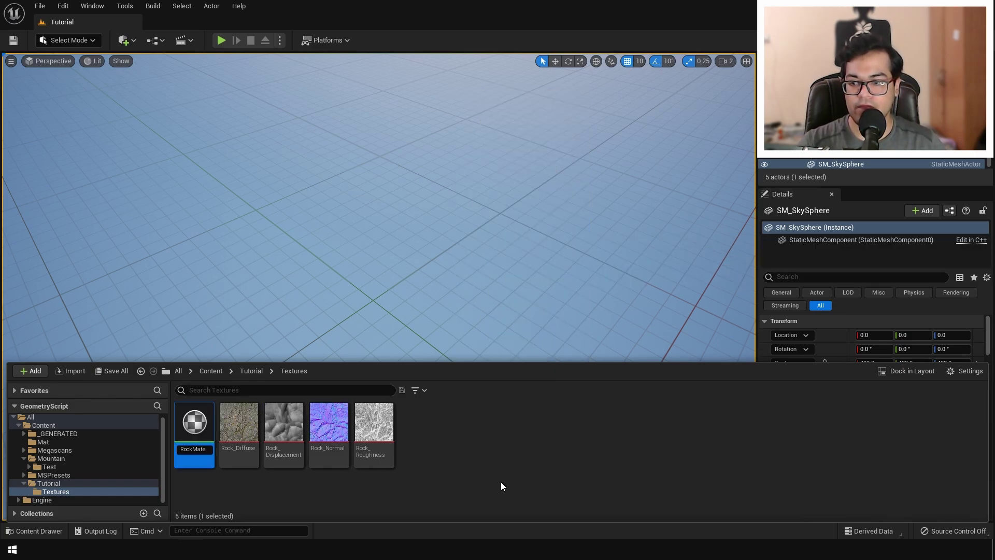
pyautogui.write('rial')
pyautogui.press('Return')
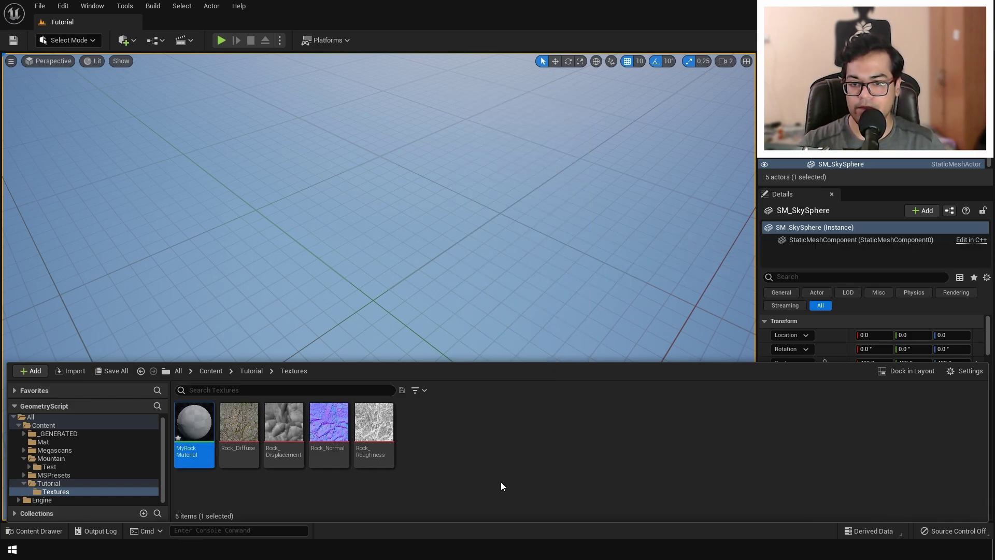
# - Open MyRockMaterial, add the Rock_Diffuse texture to its graph and connect the RGB output to Base Color
pyautogui.doubleClick(182, 439)
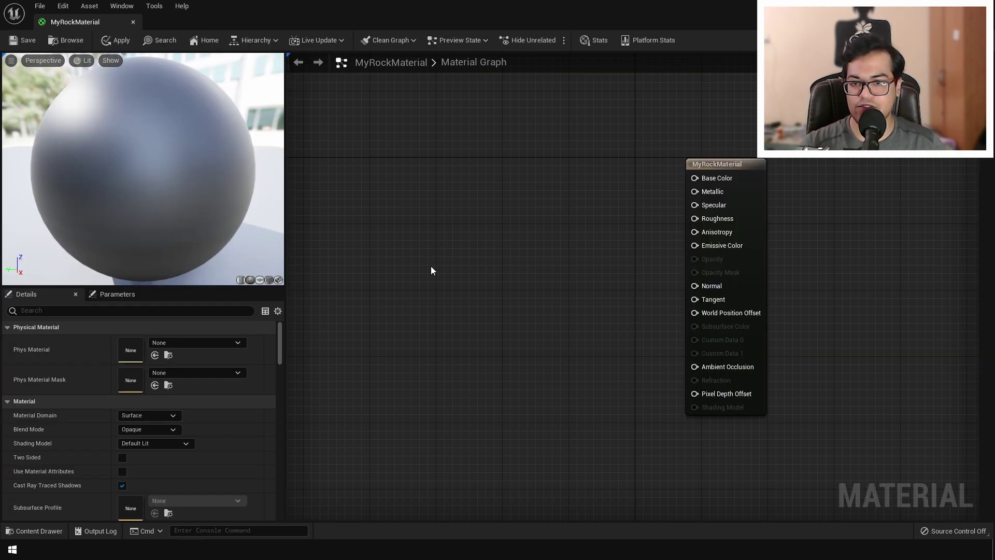
pyautogui.hotkey('ctrl', 'space')
pyautogui.click(246, 412)
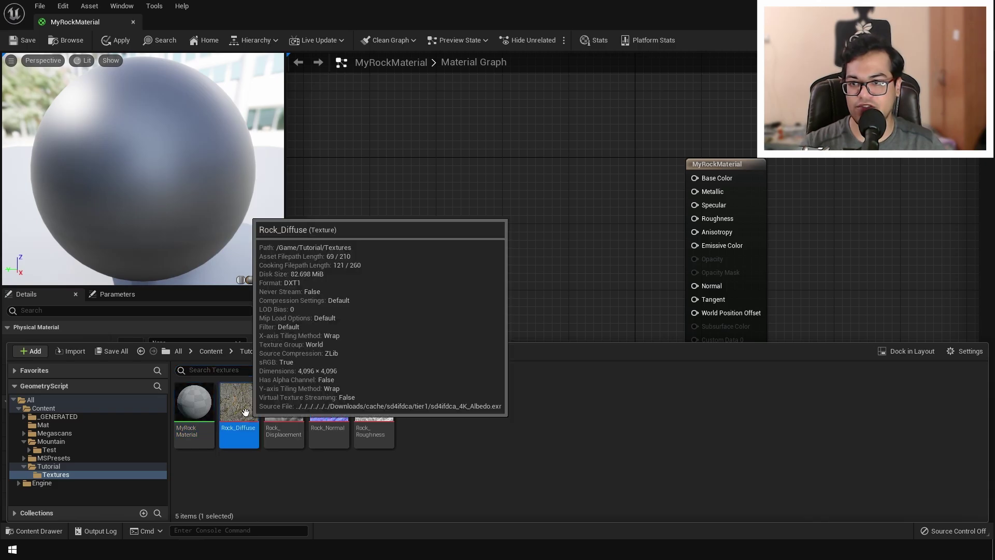
pyautogui.moveTo(245, 412); pyautogui.dragTo(434, 212)
pyautogui.moveTo(528, 235); pyautogui.dragTo(708, 182)
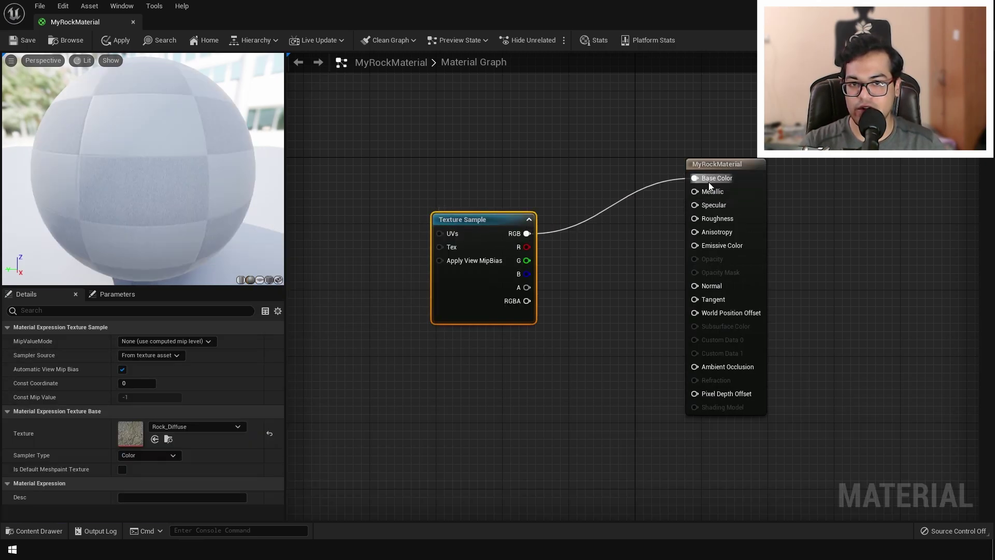
# - Add the Rock_Normal texture below the diffuse sample, connect its RGB output to Normal, and leave space between the two nodes
pyautogui.moveTo(443, 314); pyautogui.dragTo(456, 242)
pyautogui.hotkey('ctrl', 'space')
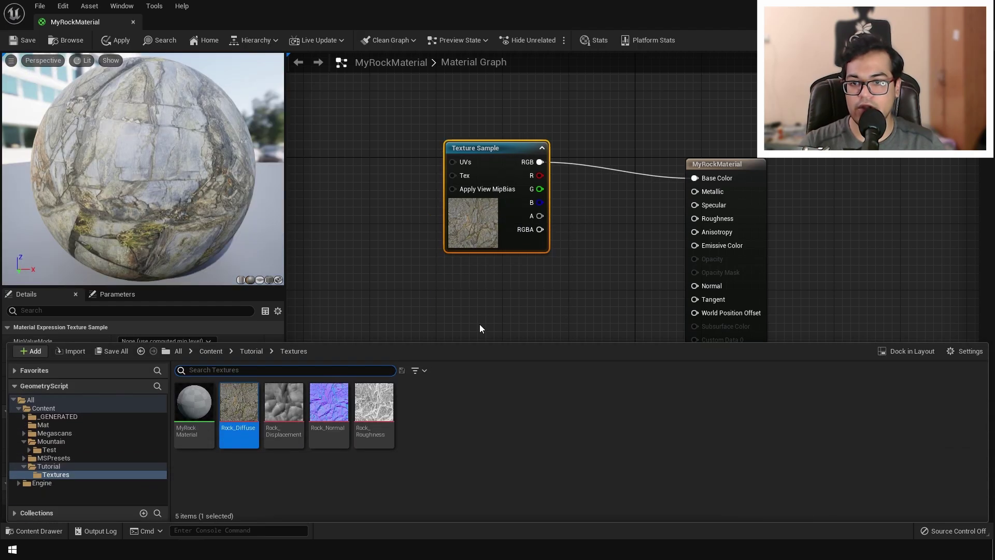
pyautogui.moveTo(329, 410); pyautogui.dragTo(350, 291)
pyautogui.moveTo(363, 375); pyautogui.dragTo(440, 359)
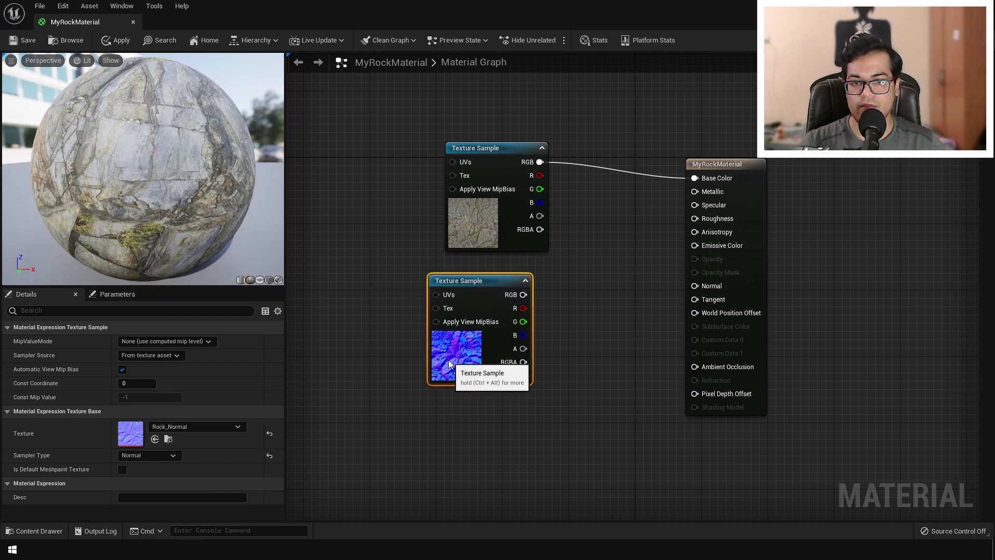
pyautogui.moveTo(539, 298); pyautogui.dragTo(695, 287)
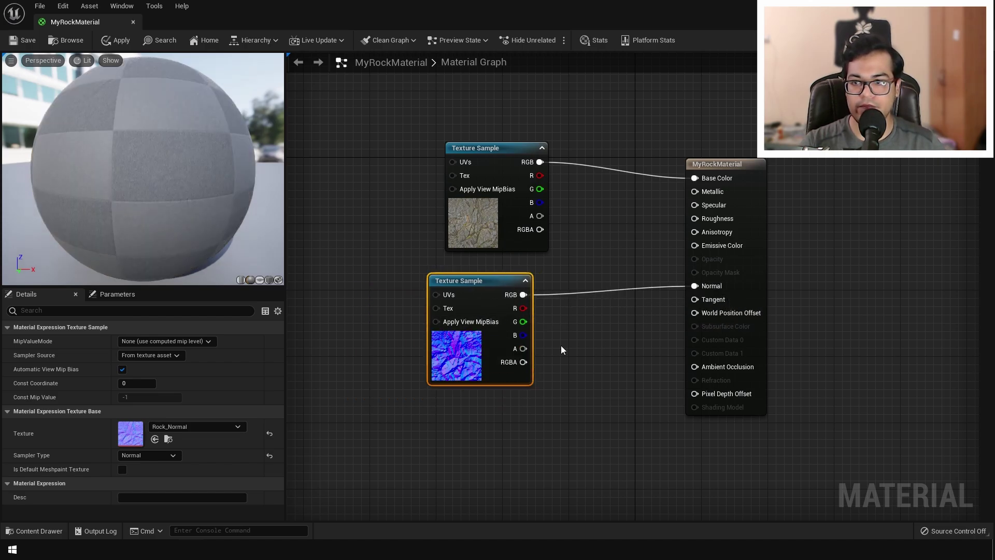
pyautogui.moveTo(486, 353); pyautogui.dragTo(511, 427)
pyautogui.moveTo(195, 217); pyautogui.dragTo(125, 202)
pyautogui.moveTo(171, 274); pyautogui.dragTo(43, 240)
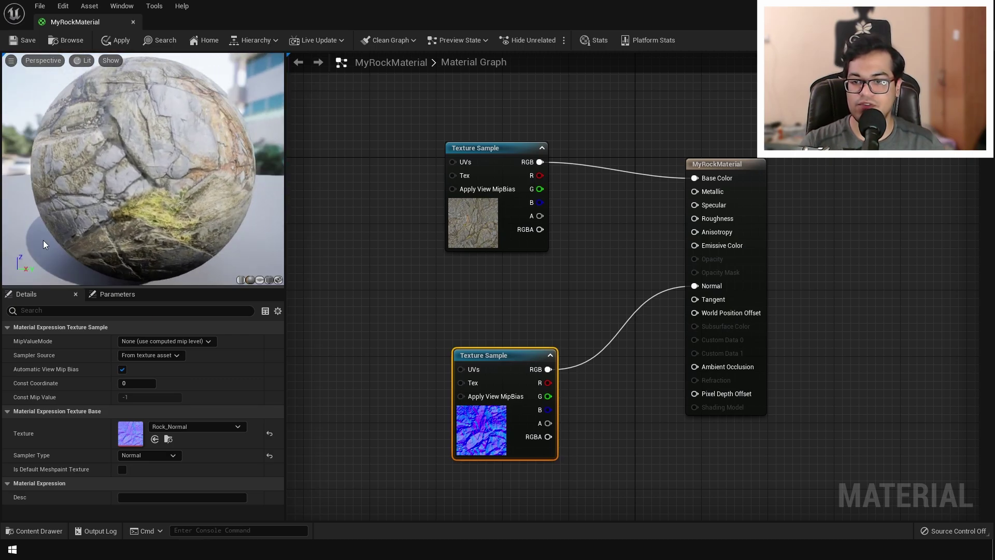
# - Add the Rock_Roughness texture between the diffuse and normal samples and connect its RGB output to Roughness
pyautogui.hotkey('ctrl', 'space')
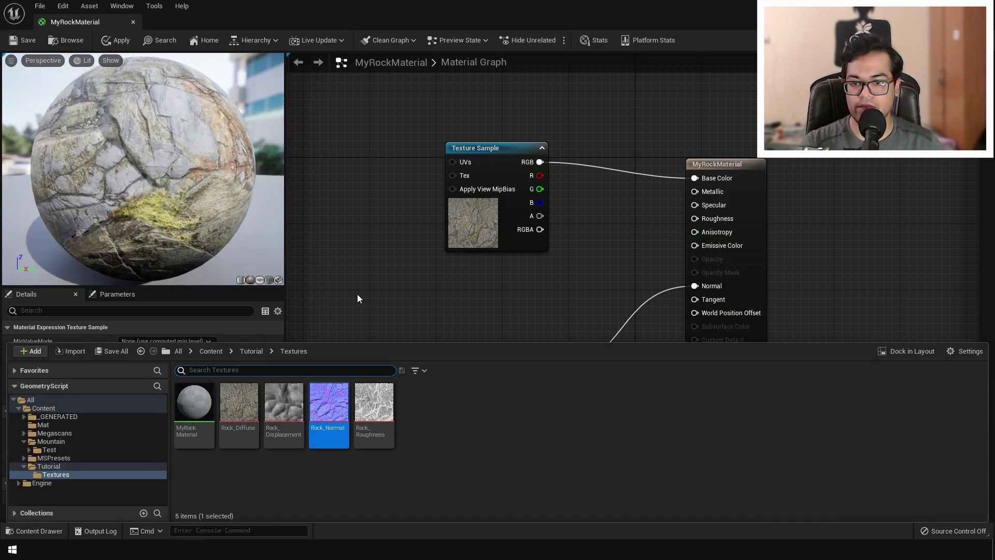
pyautogui.click(374, 404)
pyautogui.moveTo(373, 404); pyautogui.dragTo(348, 265)
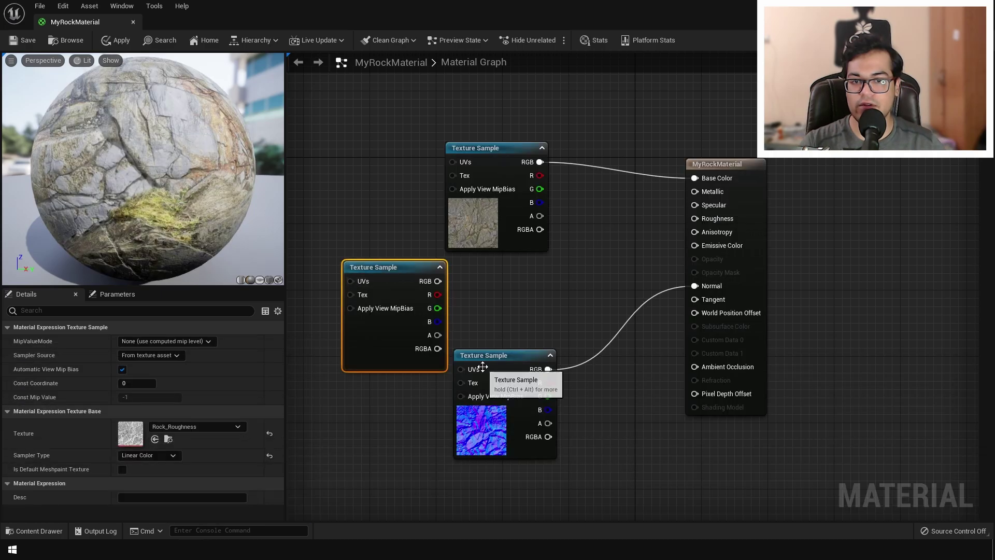
pyautogui.moveTo(474, 362); pyautogui.dragTo(448, 429)
pyautogui.moveTo(412, 278); pyautogui.dragTo(699, 220)
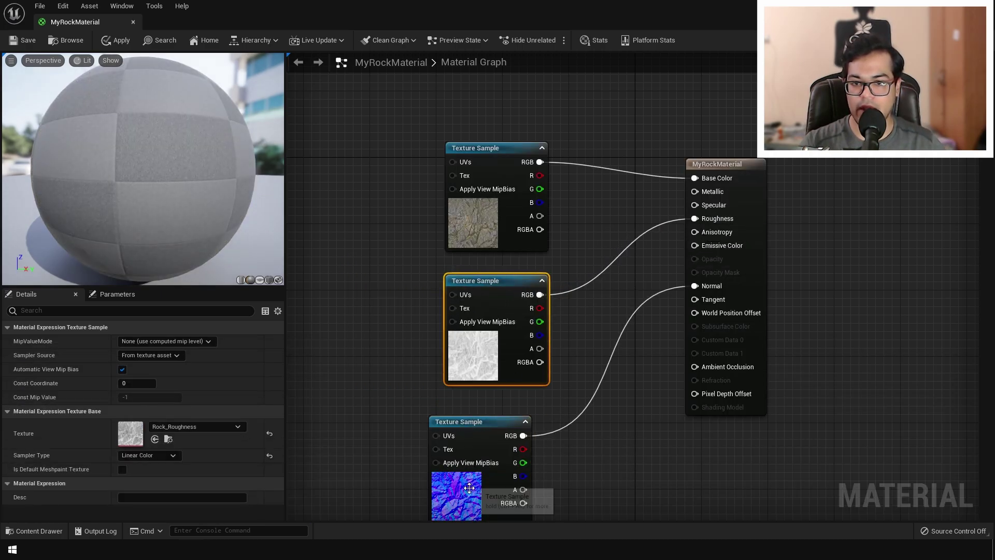
# - Align the Rock_Normal texture sample beneath the roughness sample and inspect the material on the preview sphere
pyautogui.moveTo(470, 490); pyautogui.dragTo(487, 481)
pyautogui.moveTo(74, 216); pyautogui.dragTo(39, 226)
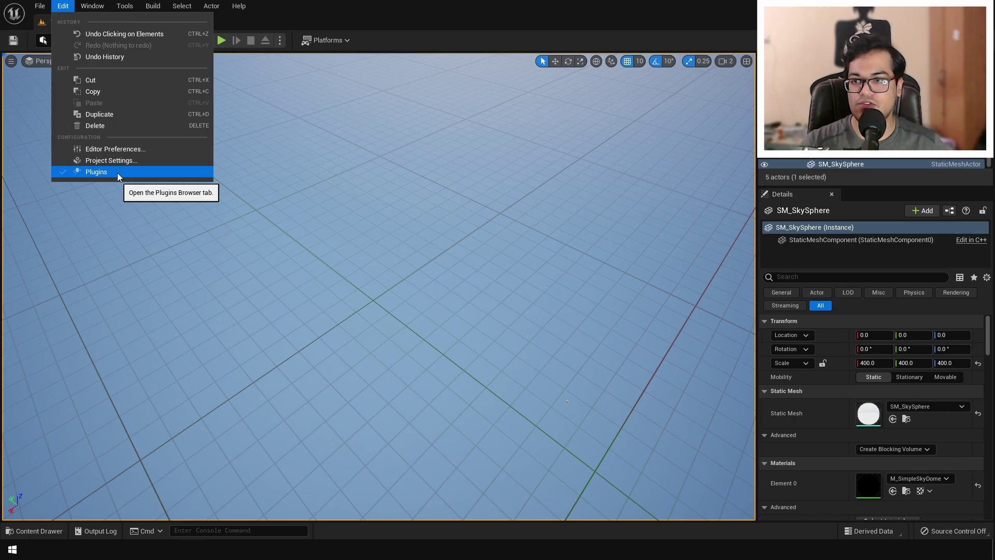
# - Open the plugin browser from the level editor and check that the Geometry Script plugin is enabled
pyautogui.click(97, 171)
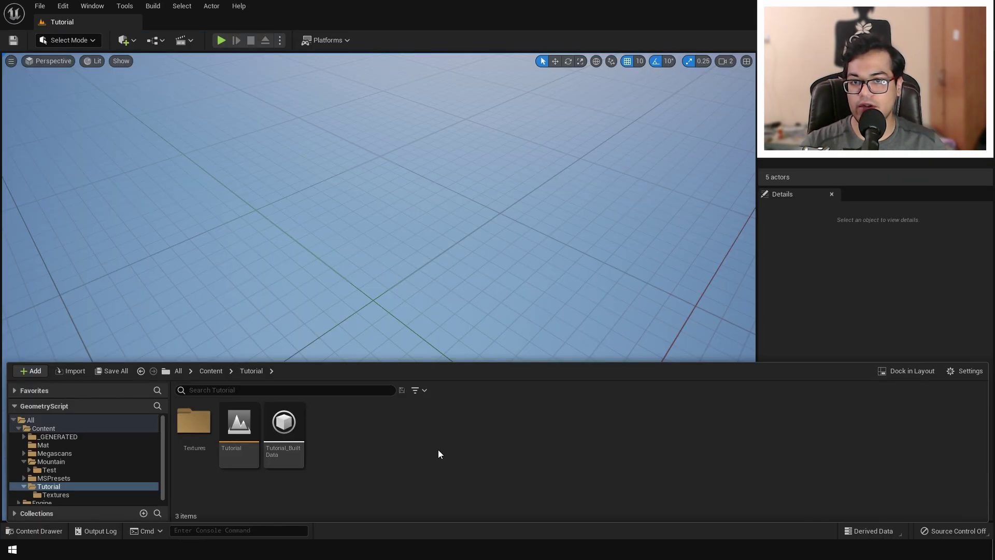
# - Create a Blueprint class in the Tutorial folder with GeneratedDynamicMeshActor as its parent and name it DynamicMesh
pyautogui.rightClick(438, 454)
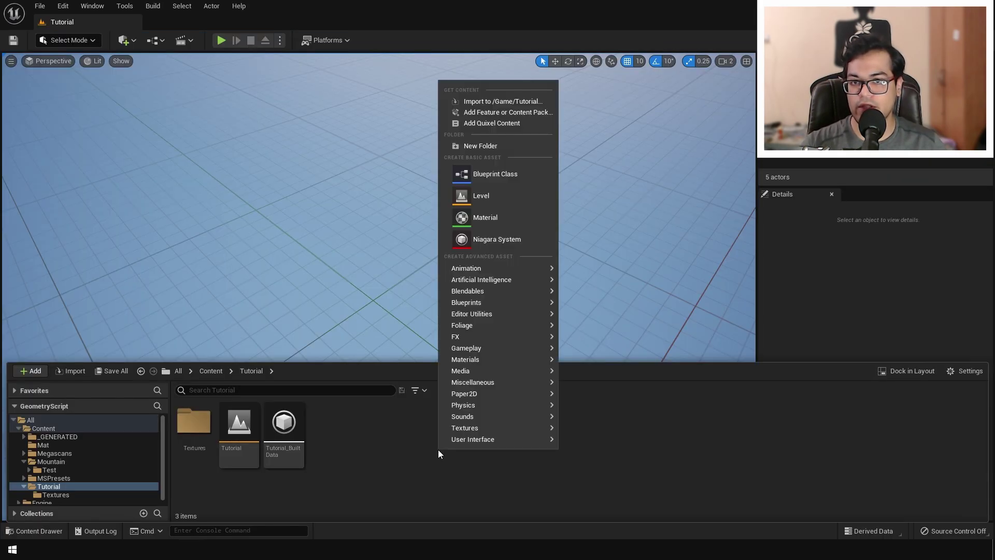
pyautogui.click(487, 177)
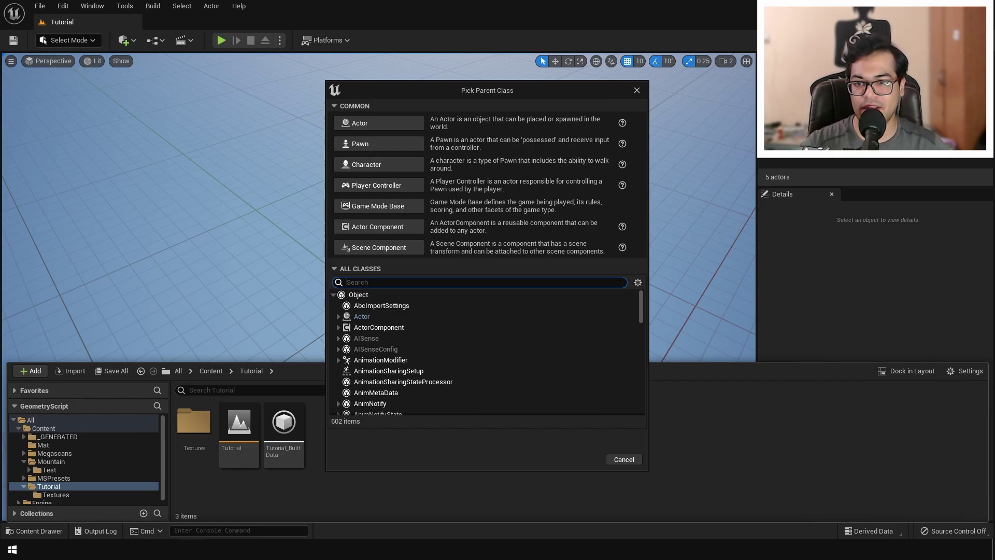
pyautogui.write('dynamic')
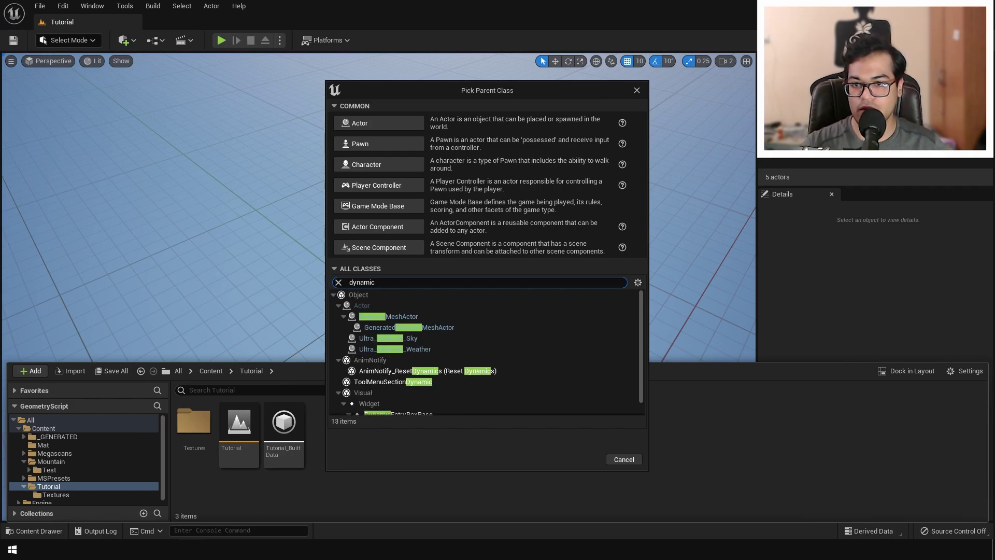
pyautogui.click(456, 328)
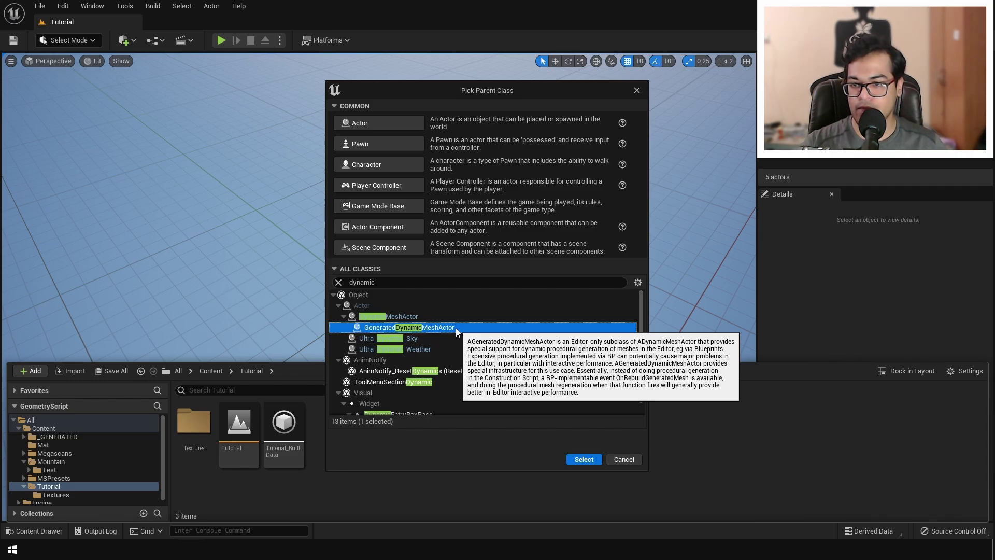
pyautogui.click(570, 462)
pyautogui.write('Dynam')
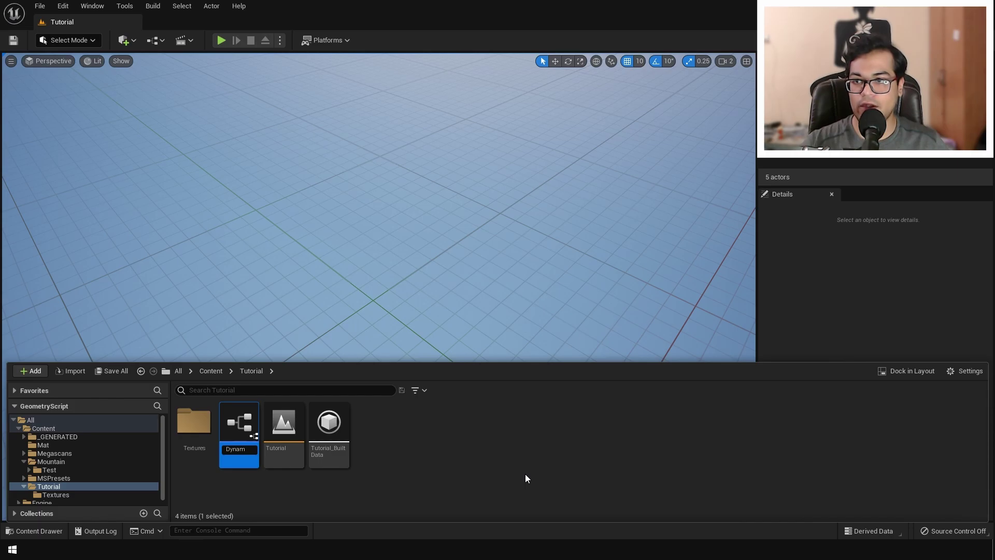
pyautogui.write('icMesh')
pyautogui.press('Return')
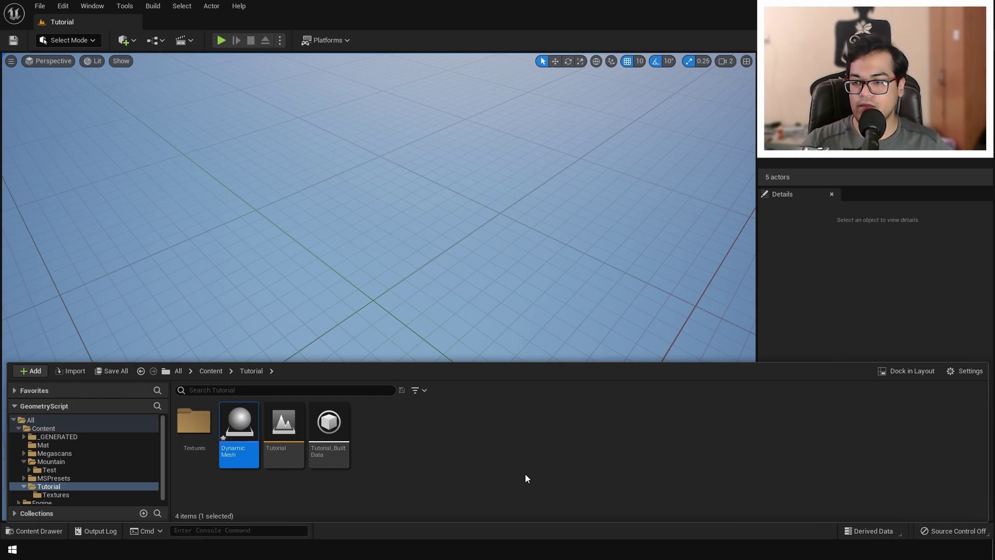
# - Open the DynamicMesh blueprint and delete all the default event nodes from its Event Graph
pyautogui.doubleClick(239, 421)
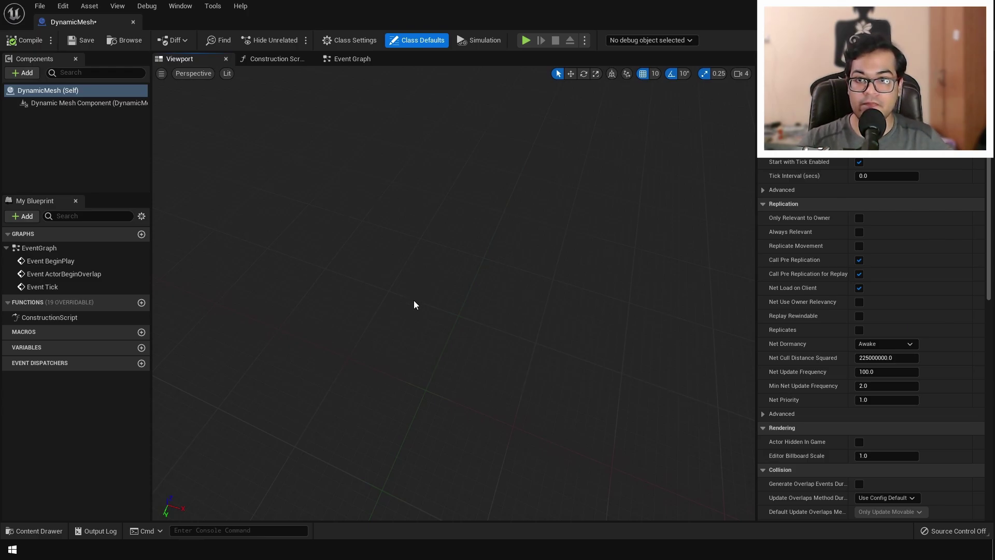
pyautogui.click(349, 63)
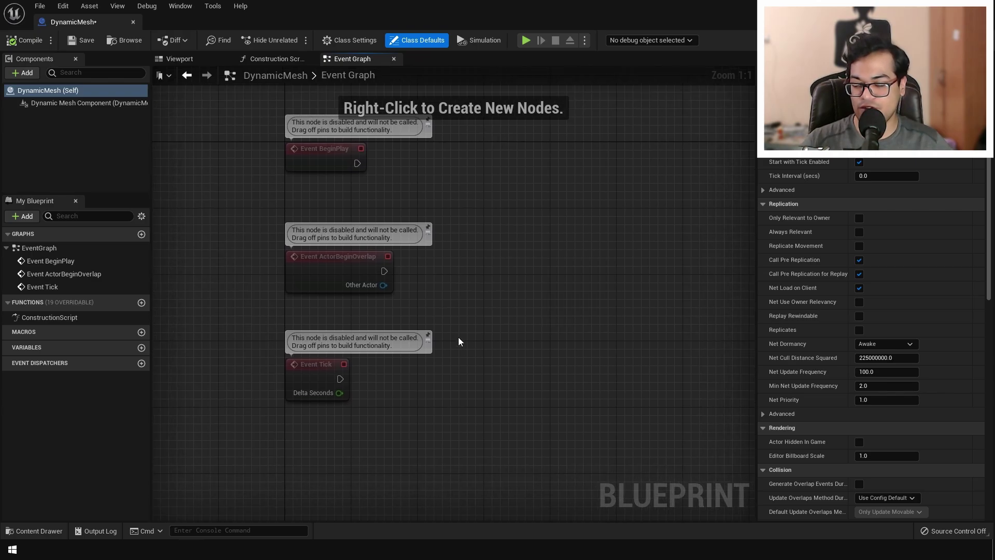
pyautogui.moveTo(244, 118); pyautogui.dragTo(461, 432)
pyautogui.press('Delete')
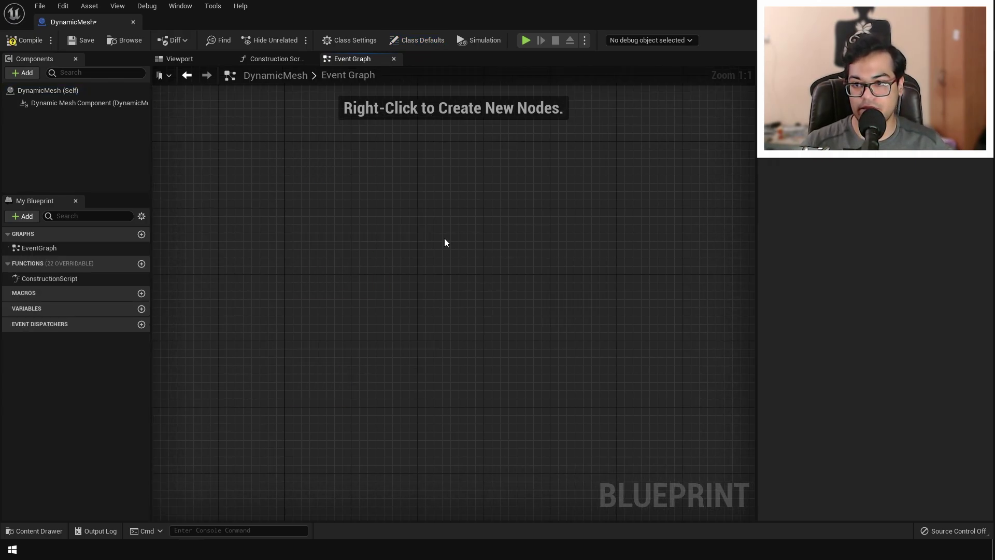
# - Override the On Rebuild Generated Mesh function and position its event node in the Event Graph
pyautogui.click(108, 264)
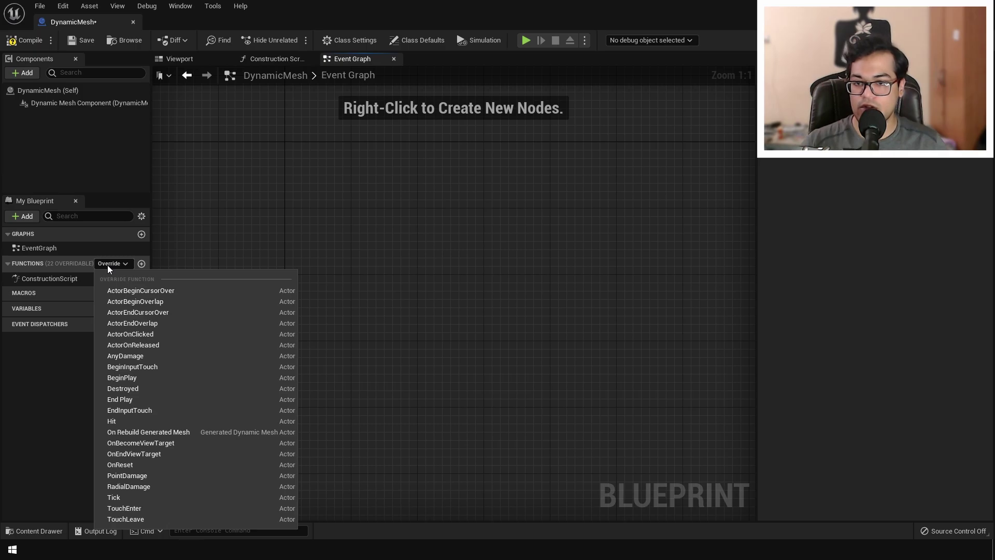
pyautogui.click(154, 432)
pyautogui.moveTo(456, 287); pyautogui.dragTo(360, 282)
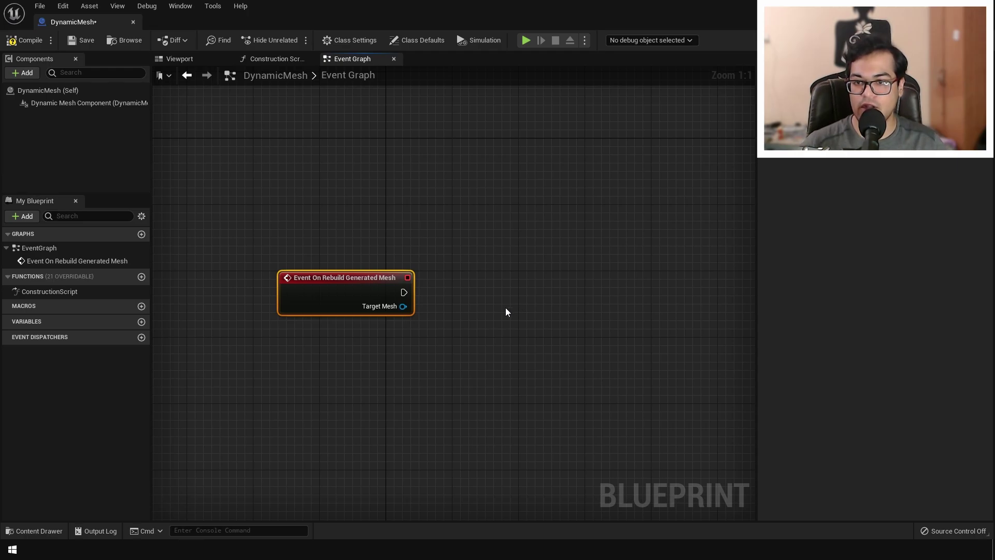
# - Add an Append Box node from the event's Target Mesh, save the blueprint and view the box in the viewport
pyautogui.moveTo(403, 306); pyautogui.dragTo(565, 253)
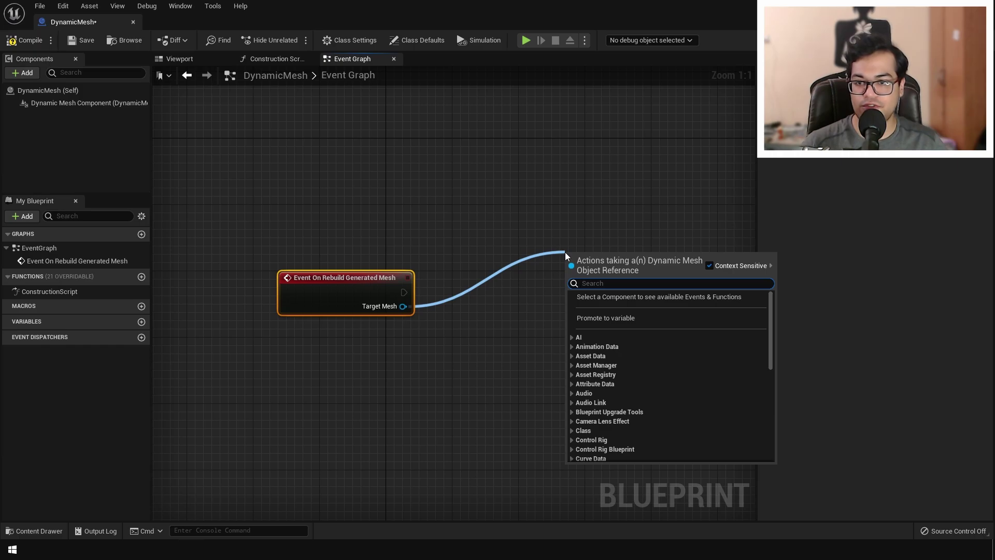
pyautogui.write('append')
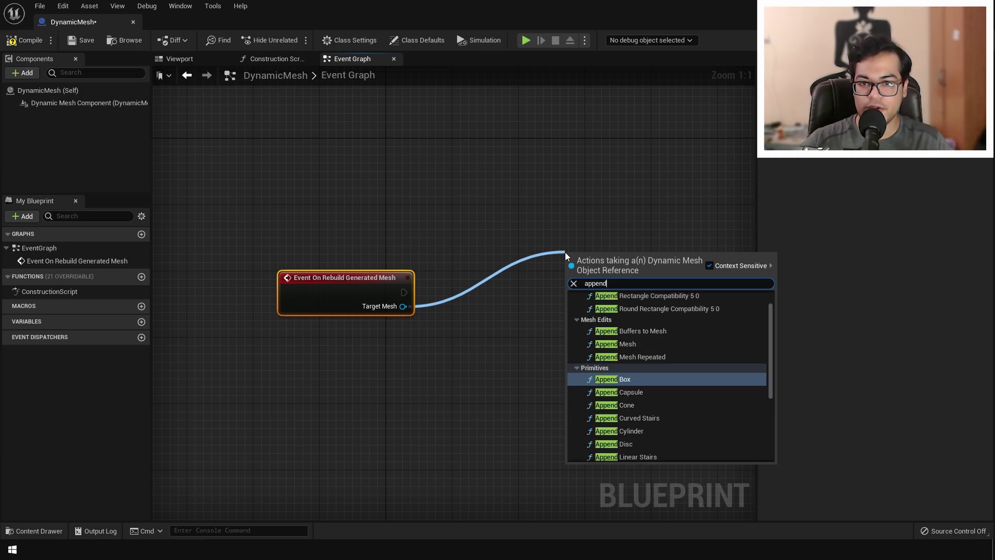
pyautogui.scroll(-2, 703, 400)
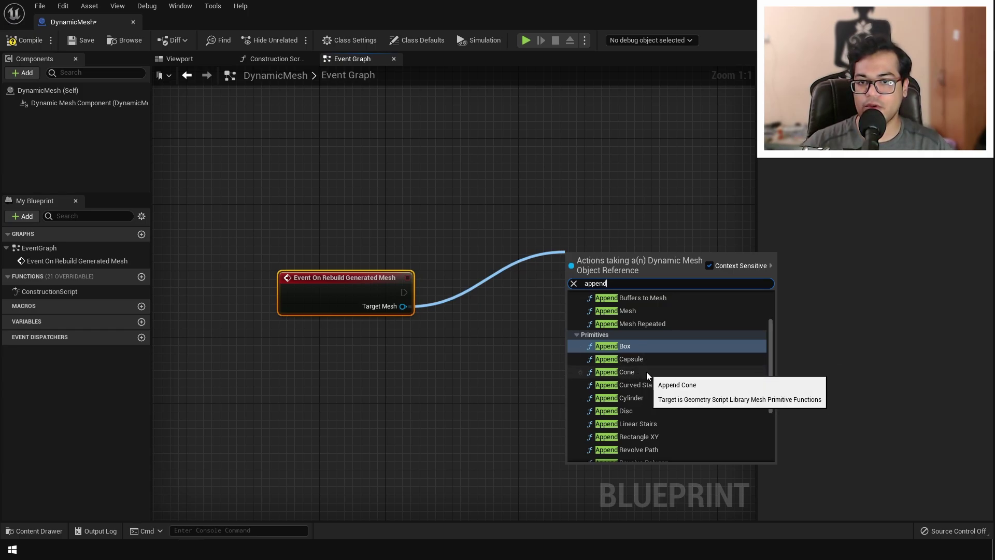
pyautogui.click(639, 344)
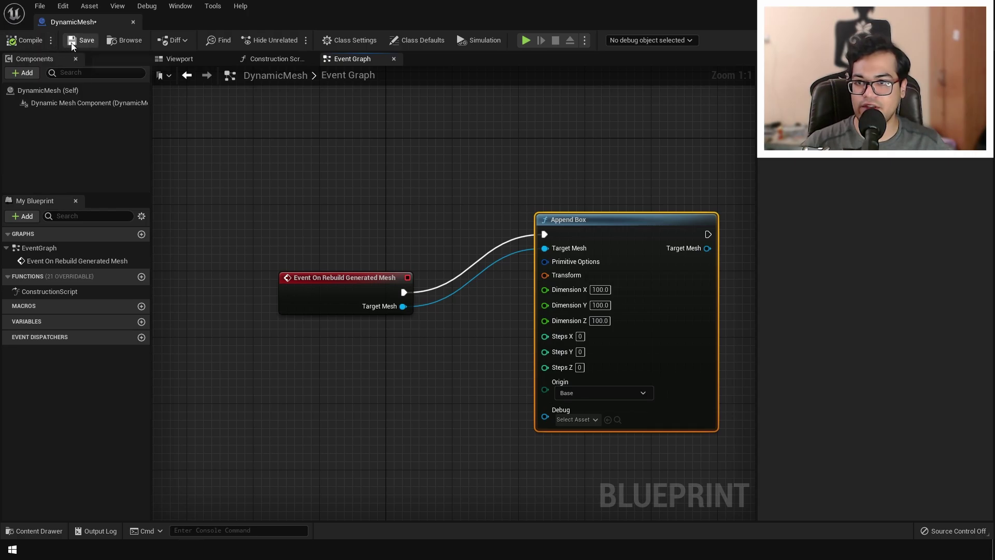
pyautogui.click(73, 44)
pyautogui.click(197, 61)
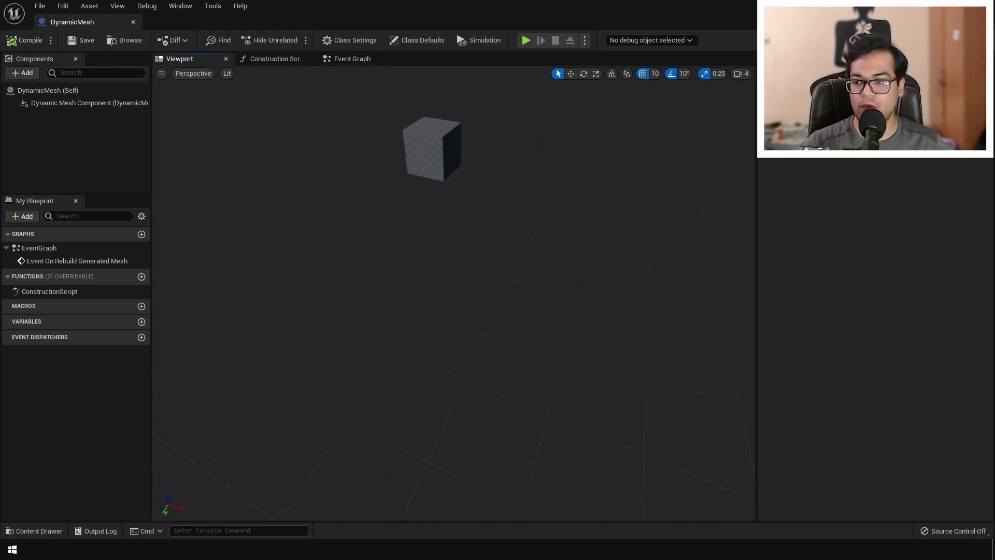
pyautogui.moveTo(497, 285); pyautogui.dragTo(468, 150, button='right')
pyautogui.press('w')
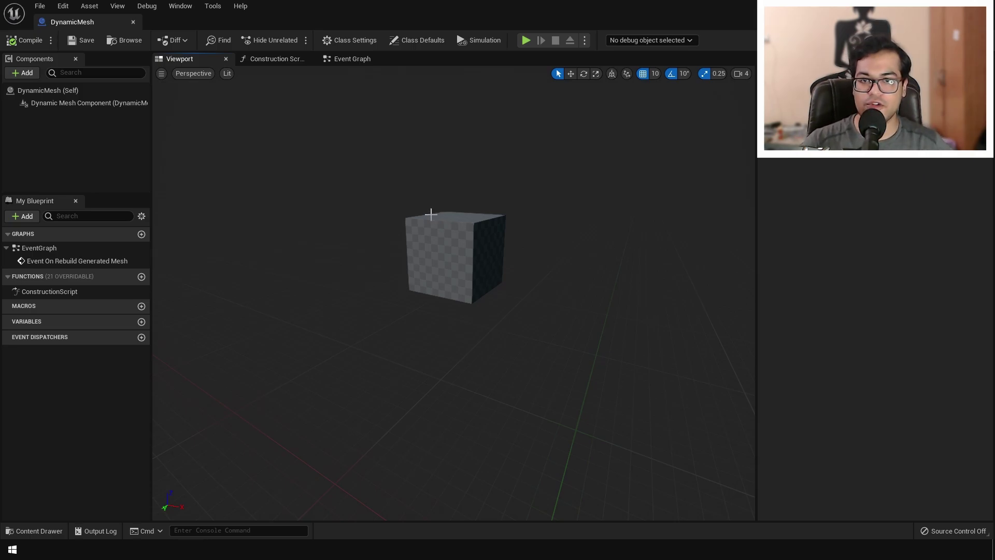
# - Line up the rebuild event with the Append Box node in the Event Graph, and delete the Append Box node
pyautogui.click(347, 61)
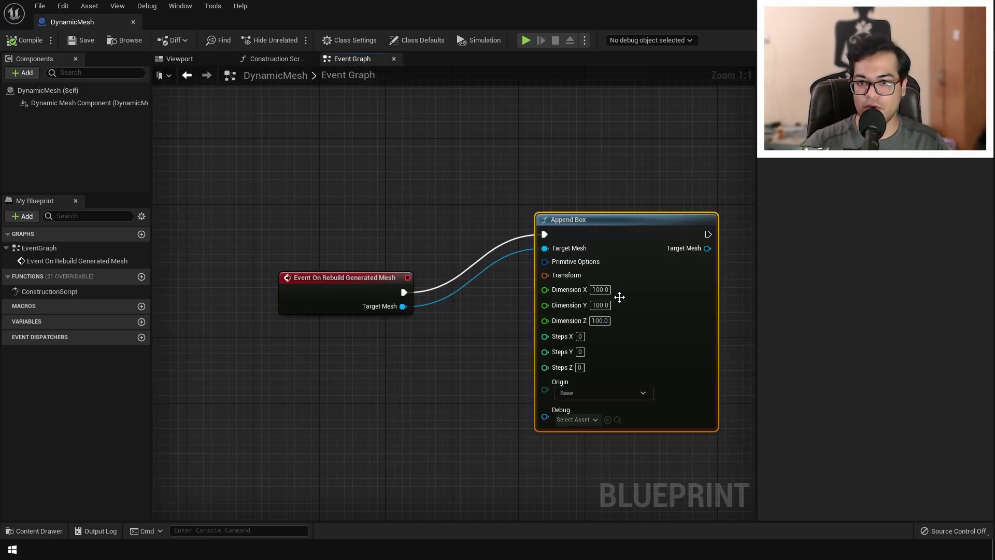
pyautogui.moveTo(337, 277); pyautogui.dragTo(228, 244)
pyautogui.moveTo(606, 227); pyautogui.dragTo(542, 252)
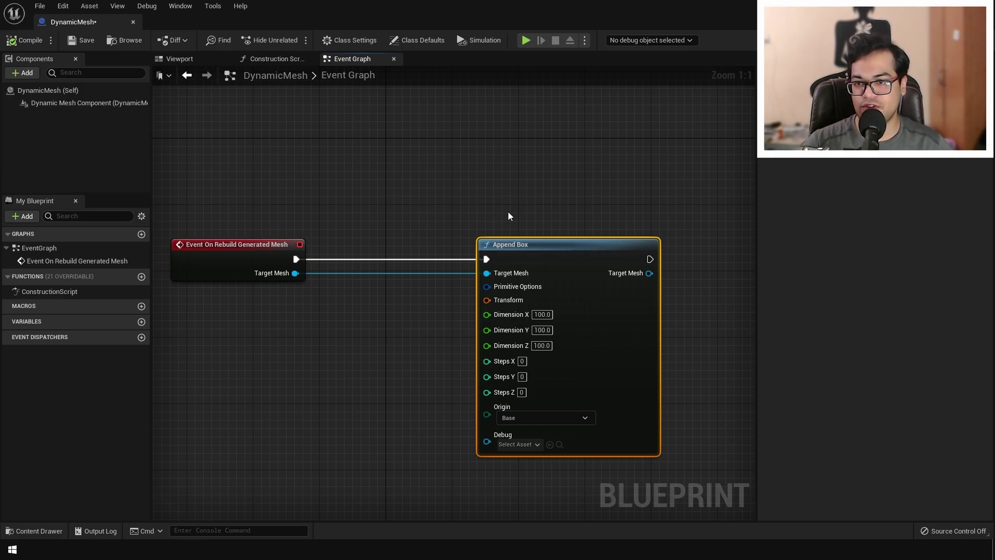
pyautogui.press('Delete')
# - Add an Append Rectangle XY node from the event's Target Mesh and place it beside the event node
pyautogui.moveTo(295, 273); pyautogui.dragTo(416, 273)
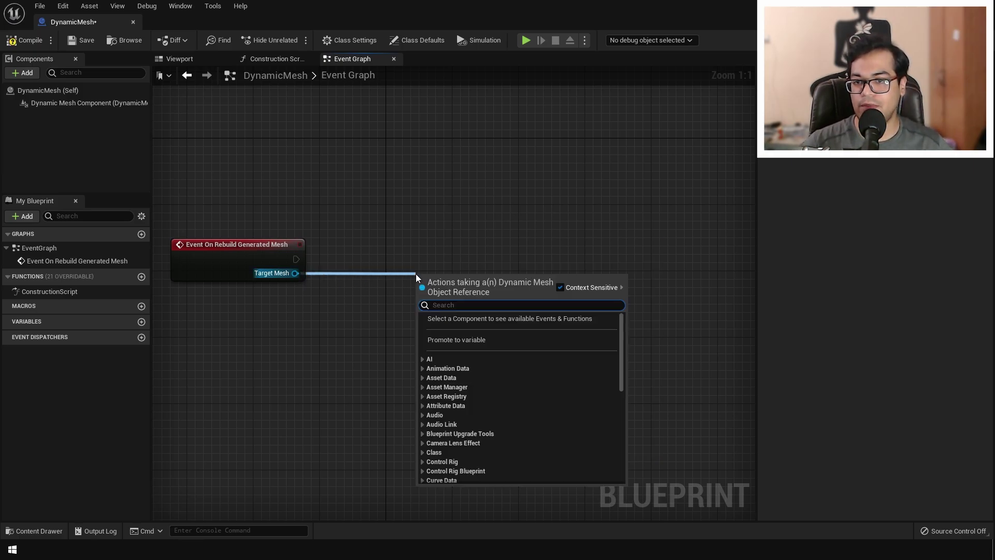
pyautogui.write('append rec')
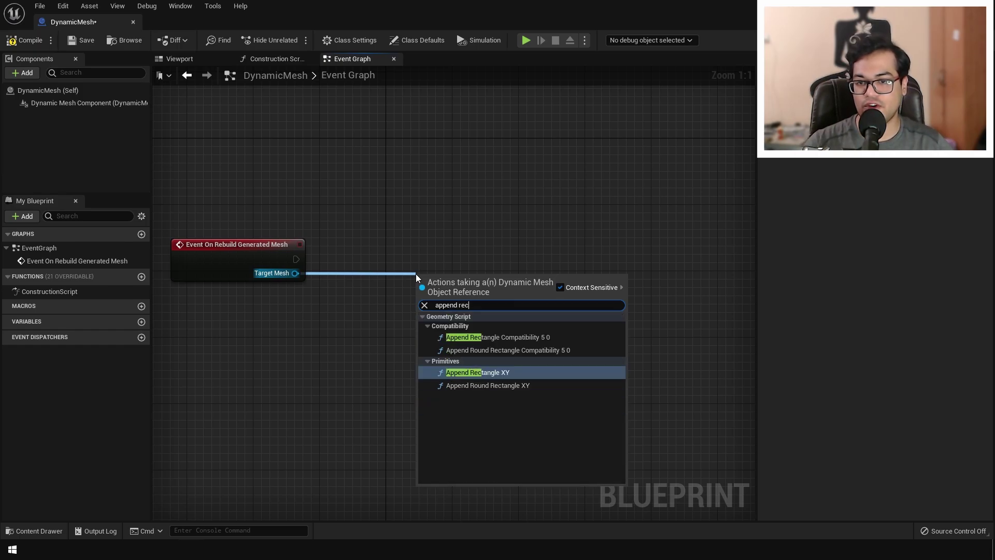
pyautogui.click(506, 371)
pyautogui.moveTo(496, 290); pyautogui.dragTo(469, 243)
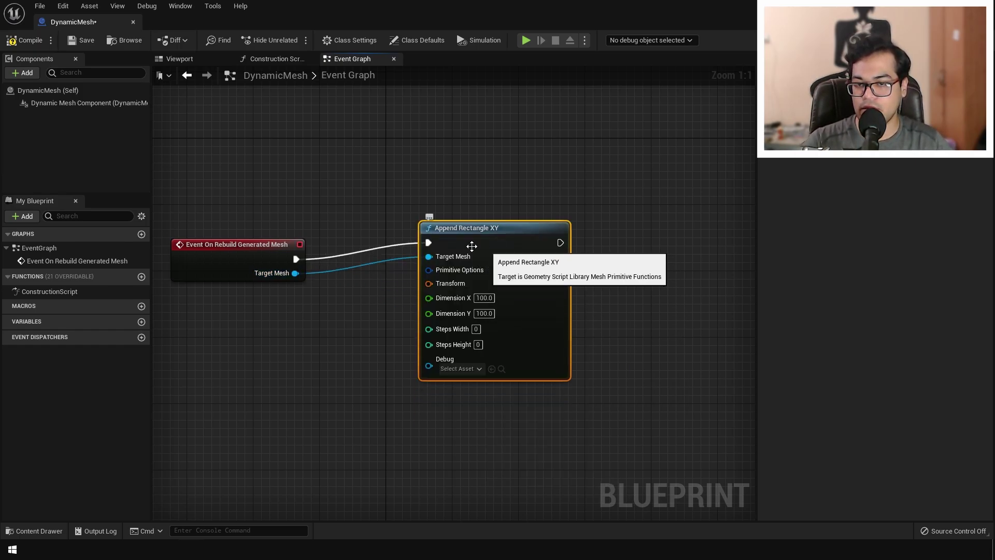
# - Compile and save the DynamicMesh blueprint, and view the generated rectangle in the viewport before returning to the graph
pyautogui.click(33, 45)
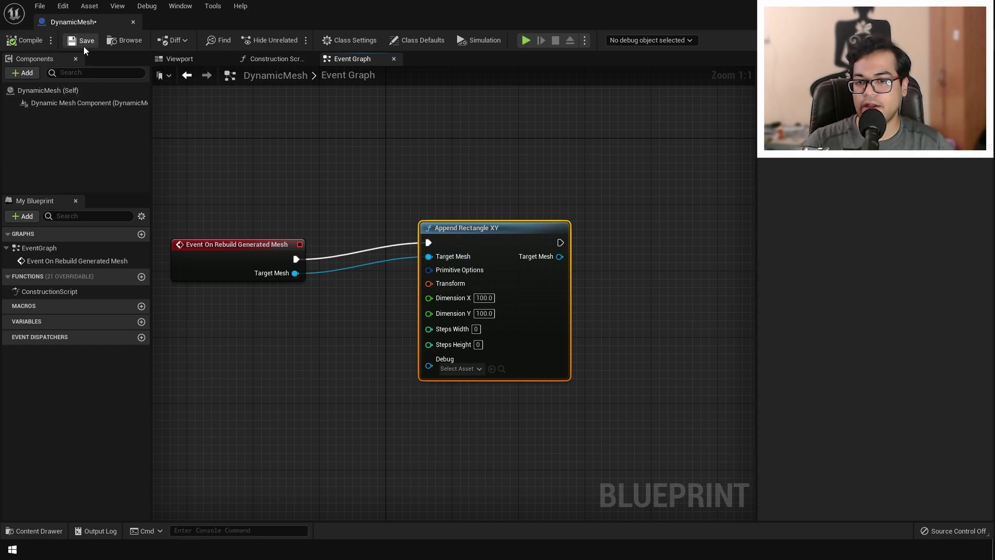
pyautogui.click(83, 45)
pyautogui.click(166, 60)
pyautogui.scroll(5, 536, 363)
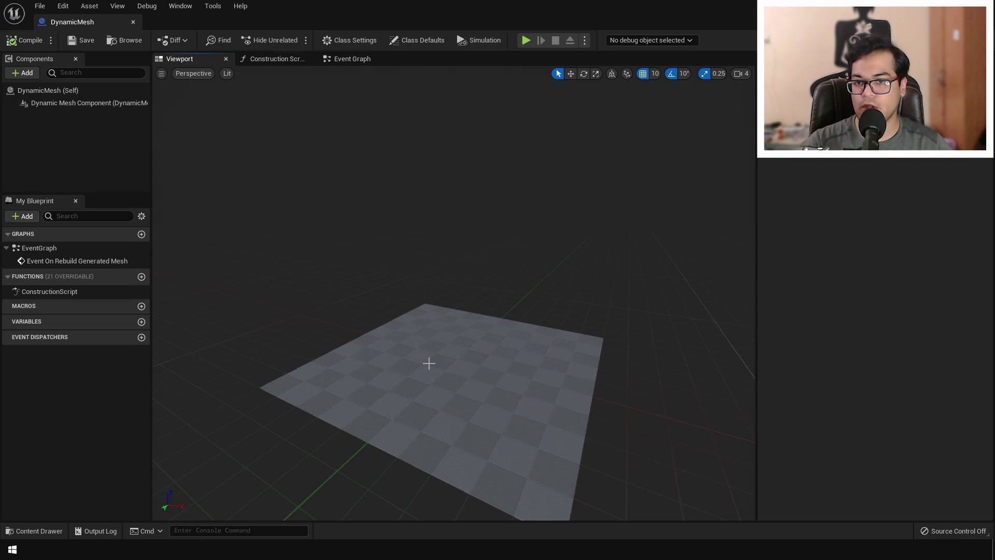
pyautogui.click(349, 58)
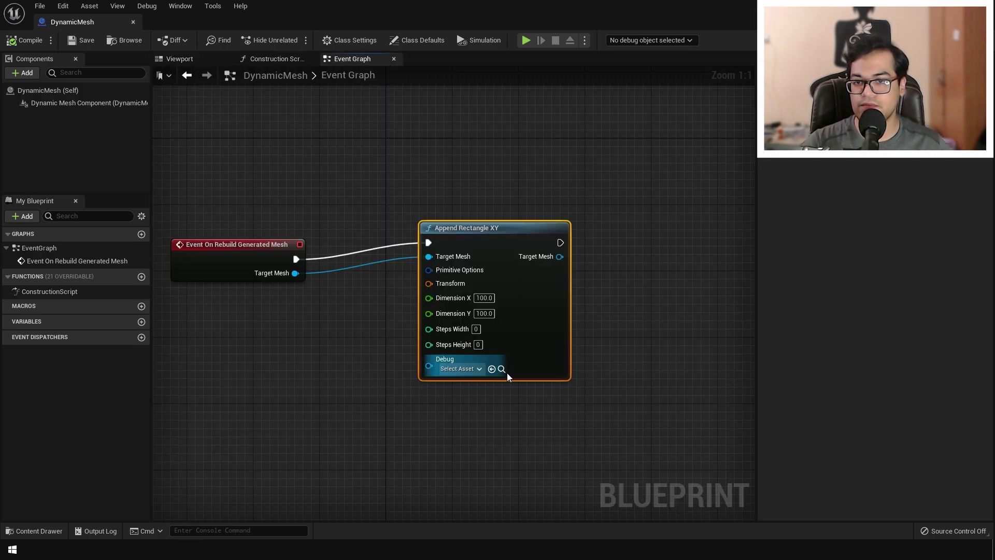
# - Set the rectangle's Dimension X to 200, compile and save the blueprint, and view the resized mesh in the viewport
pyautogui.moveTo(634, 334)
pyautogui.mouseDown(button='right')
pyautogui.moveTo(553, 327)
pyautogui.moveTo(626, 325)
pyautogui.mouseUp(button='right')
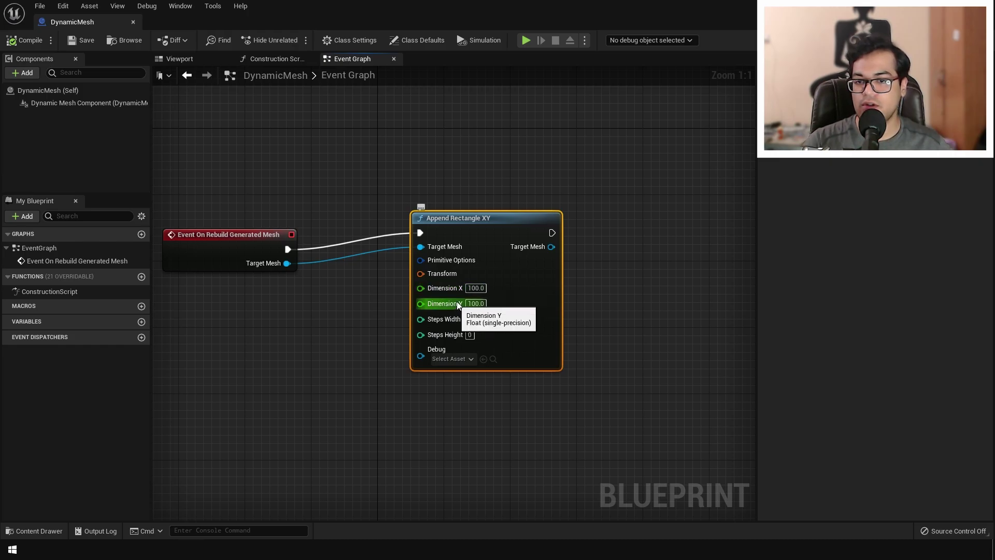
pyautogui.click(475, 288)
pyautogui.write('200')
pyautogui.press('Return')
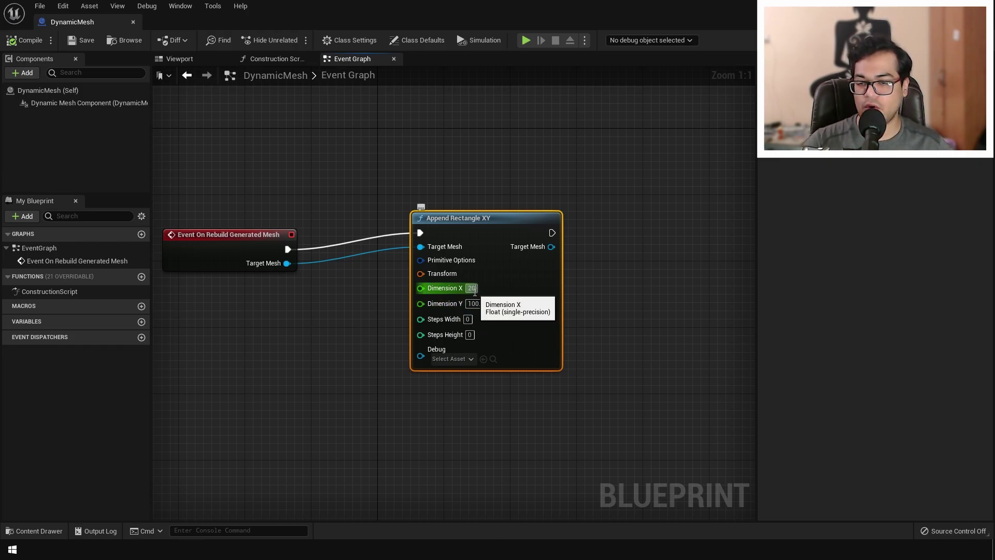
pyautogui.click(22, 42)
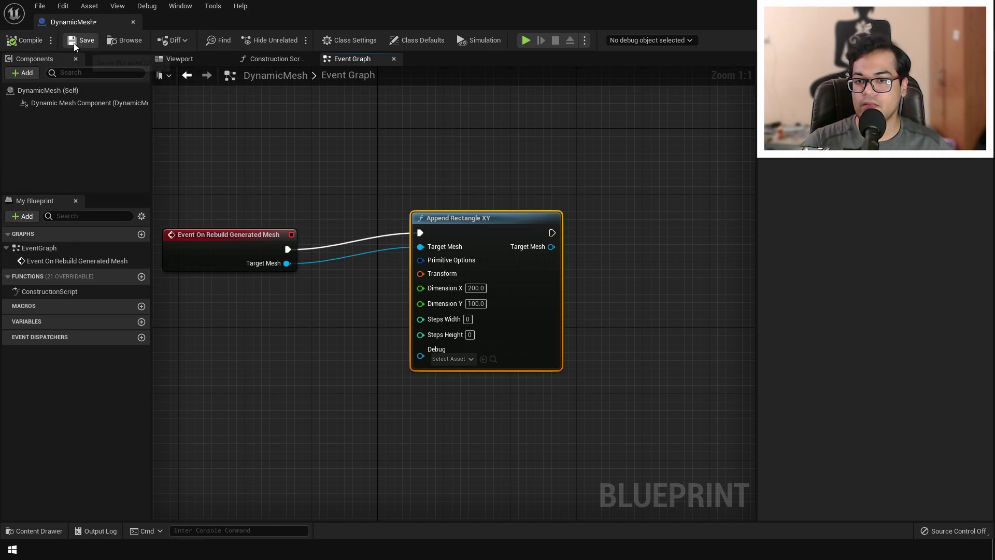
pyautogui.click(173, 58)
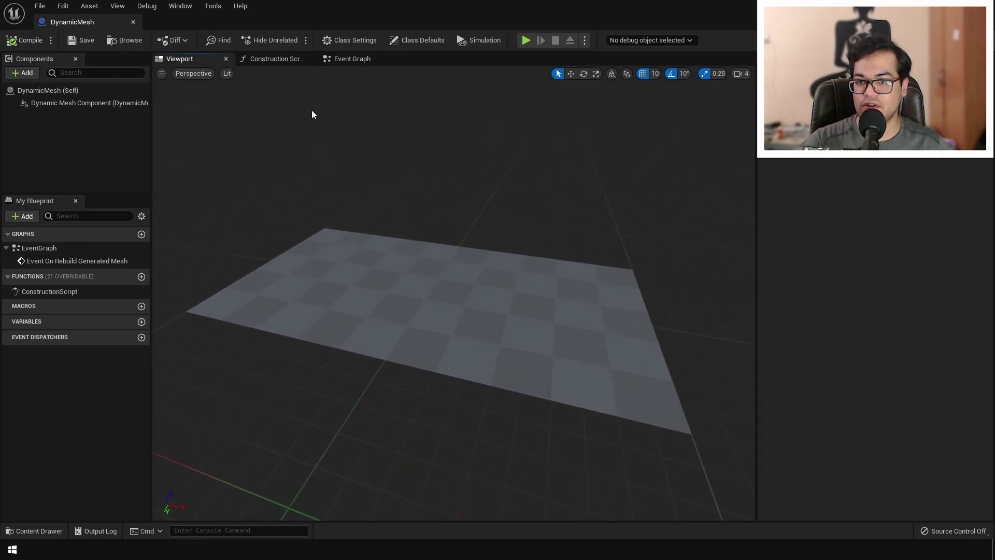
pyautogui.click(335, 61)
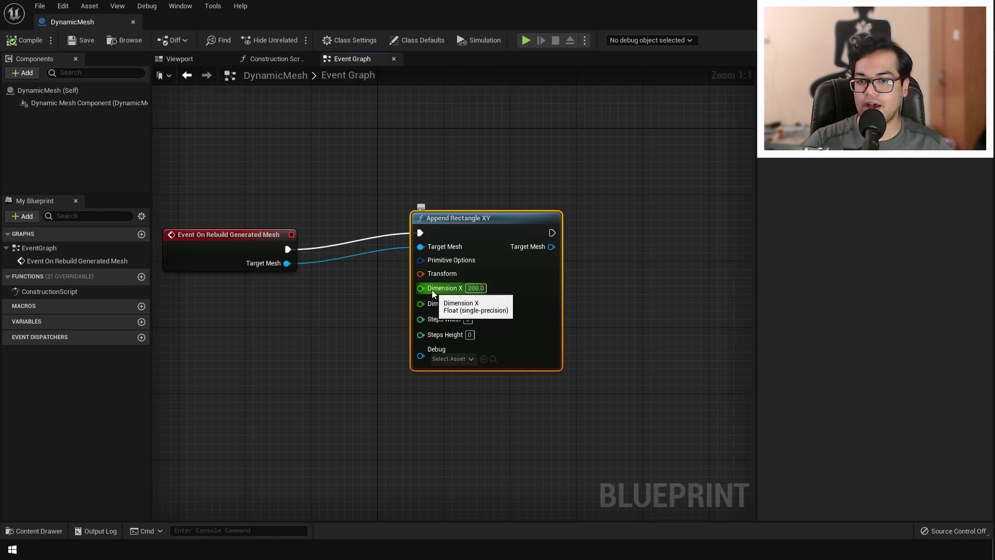
# - Set Dimension X of the Append Rectangle XY node back to 100
pyautogui.click(480, 288)
pyautogui.write('100')
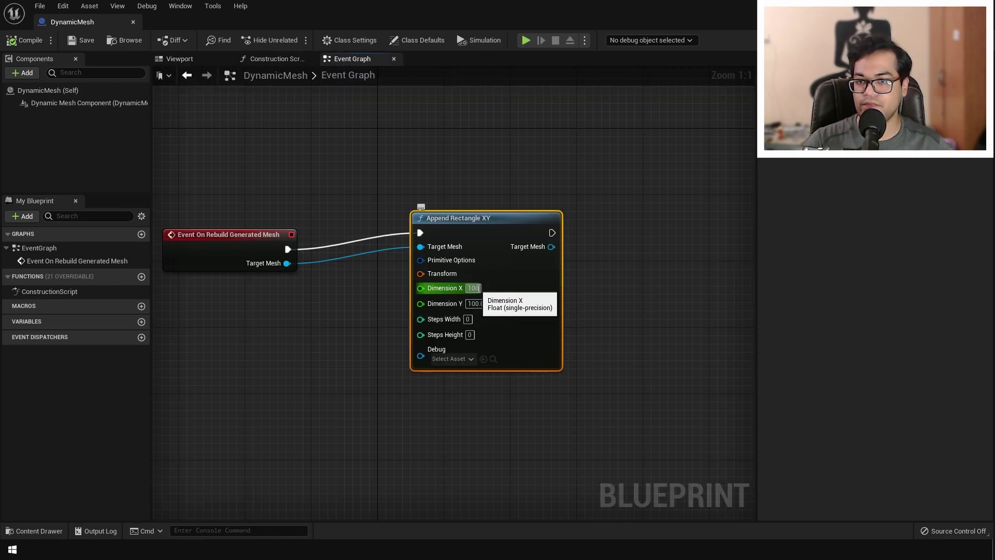
pyautogui.press('Return')
# - Promote the Append Rectangle XY node's Dimension X and Dimension Y inputs to variables and place both getters beside the node
pyautogui.rightClick(418, 292)
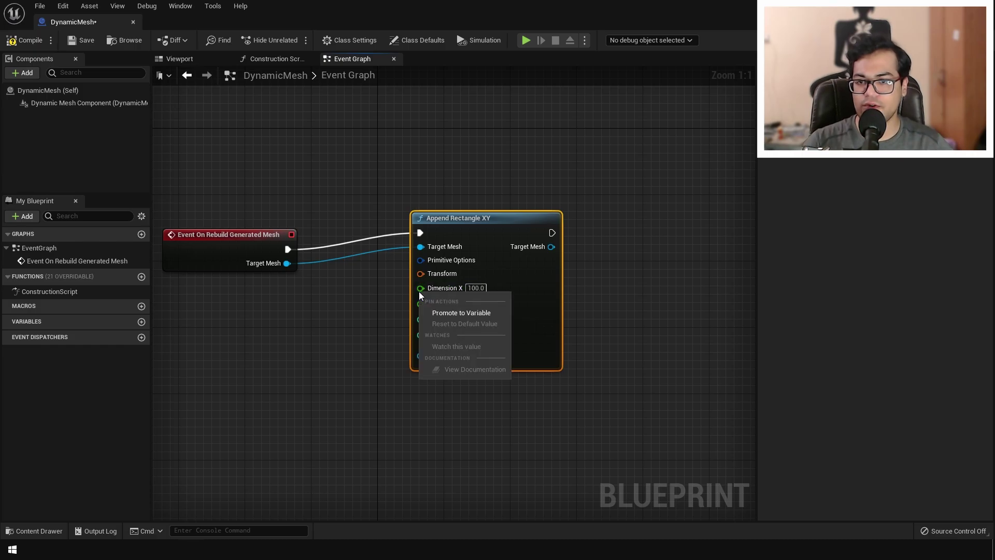
pyautogui.click(435, 312)
pyautogui.rightClick(431, 303)
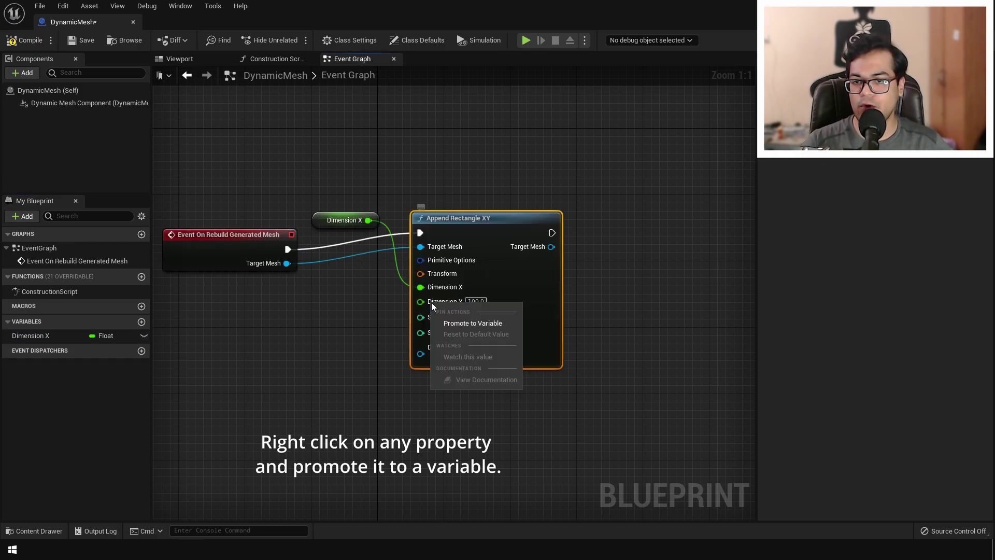
pyautogui.click(450, 323)
pyautogui.moveTo(335, 222); pyautogui.dragTo(310, 337)
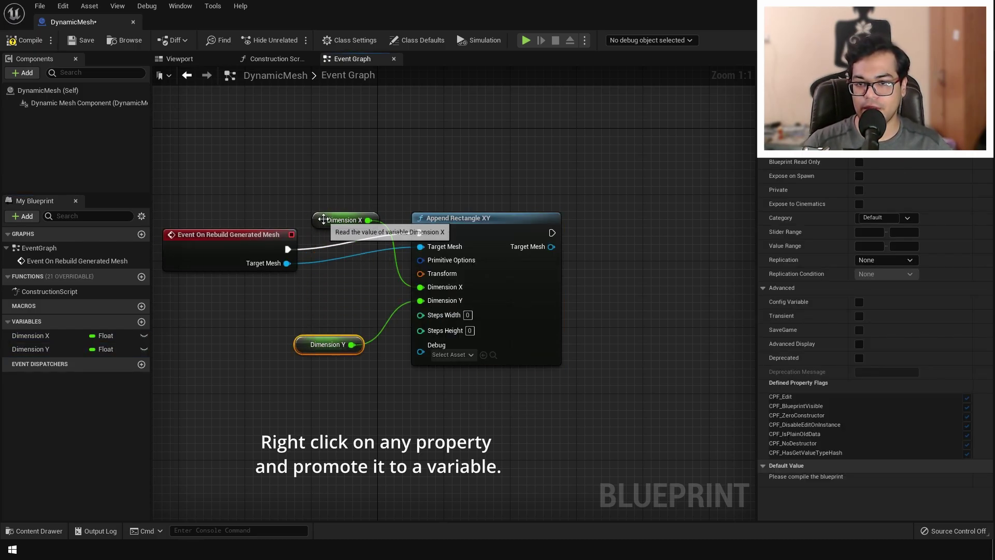
pyautogui.moveTo(321, 221); pyautogui.dragTo(304, 316)
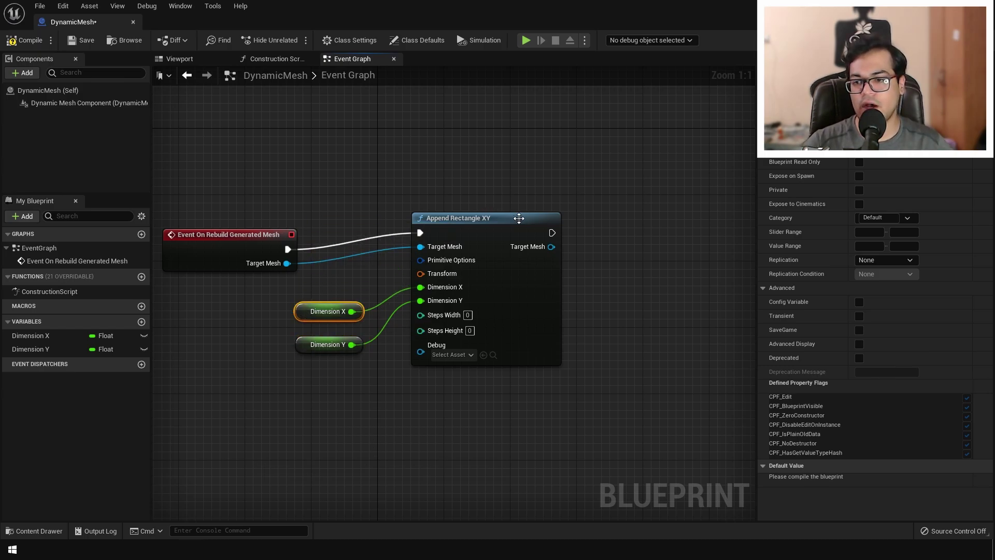
# - Add an Apply PNTessellation node from Append Rectangle XY's Target Mesh output and align it with that node
pyautogui.moveTo(618, 308); pyautogui.dragTo(516, 311, button='right')
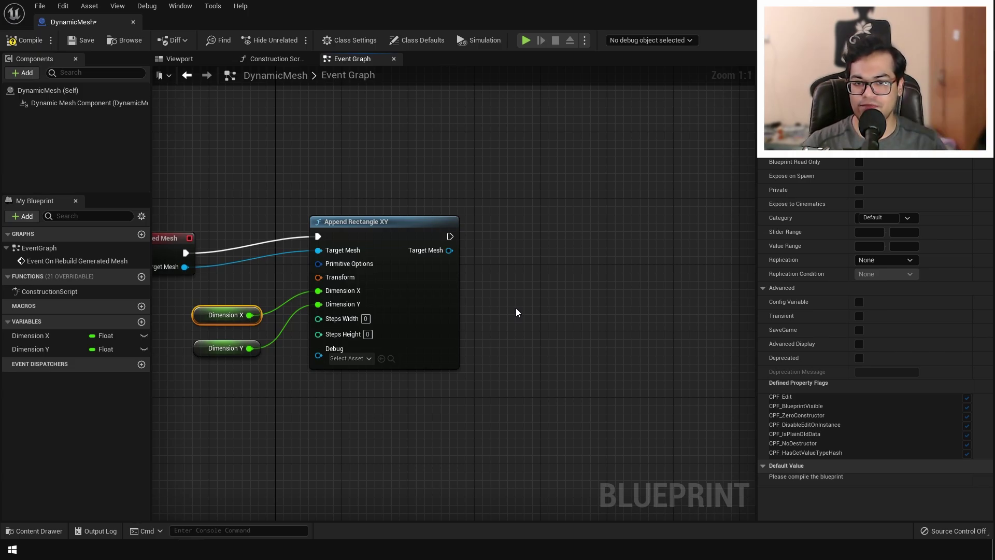
pyautogui.moveTo(449, 250); pyautogui.dragTo(505, 273)
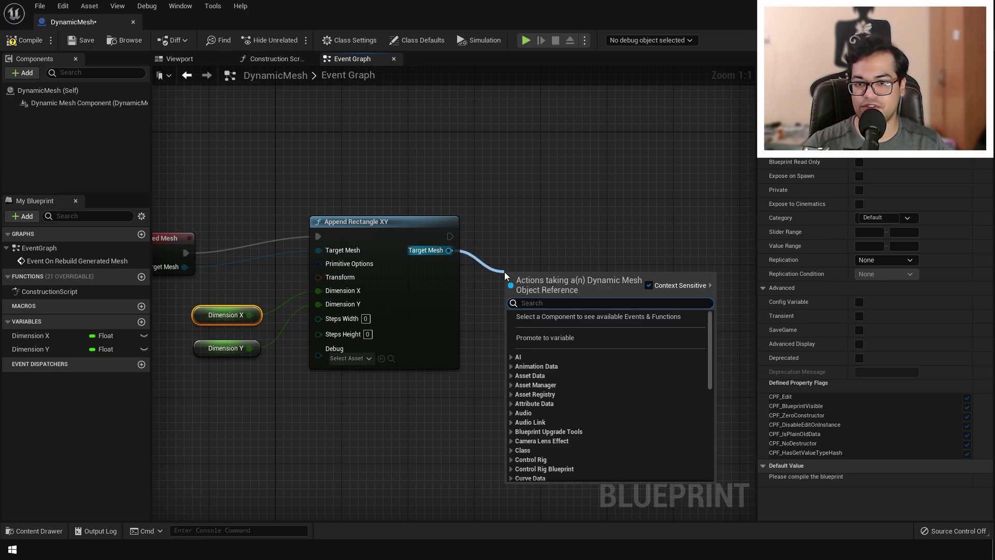
pyautogui.write('tesse')
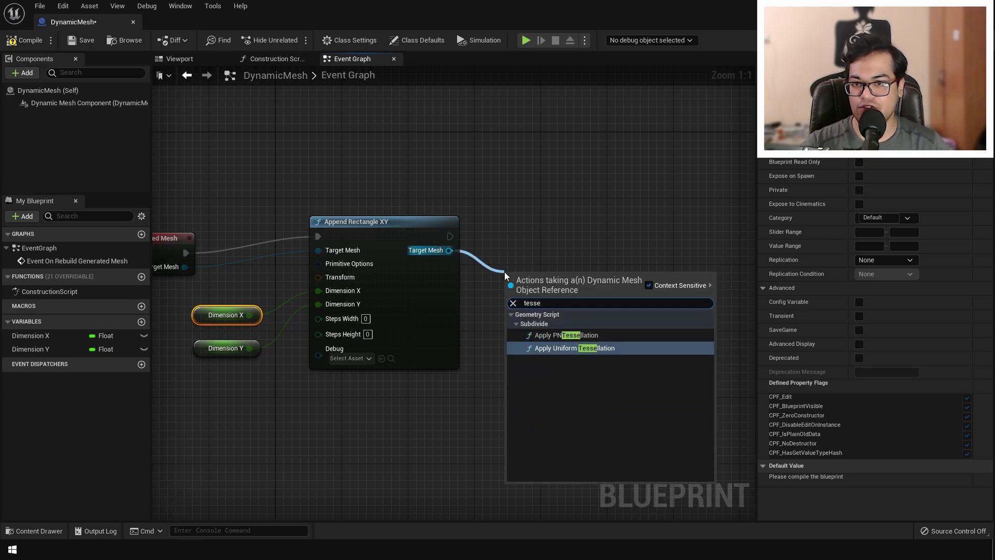
pyautogui.press('Up')
pyautogui.press('Return')
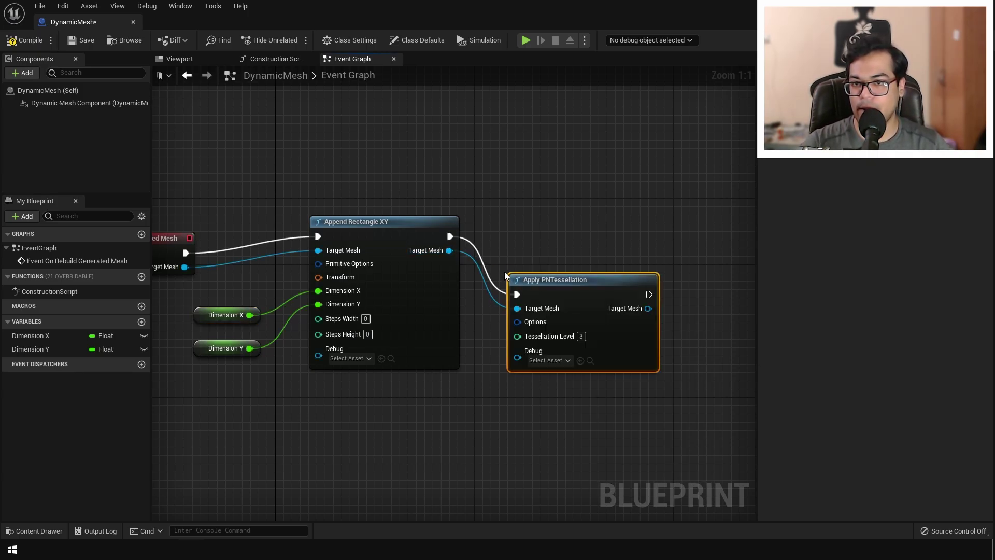
pyautogui.moveTo(573, 285); pyautogui.dragTo(574, 236)
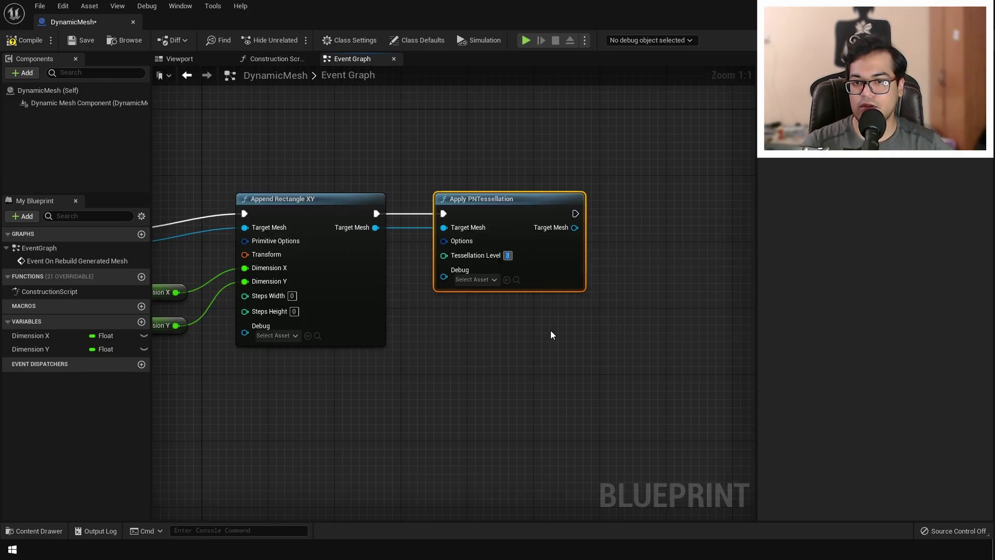
# - Set the Apply PNTessellation node's Tessellation Level to 10, and compile and save the blueprint
pyautogui.write('1')
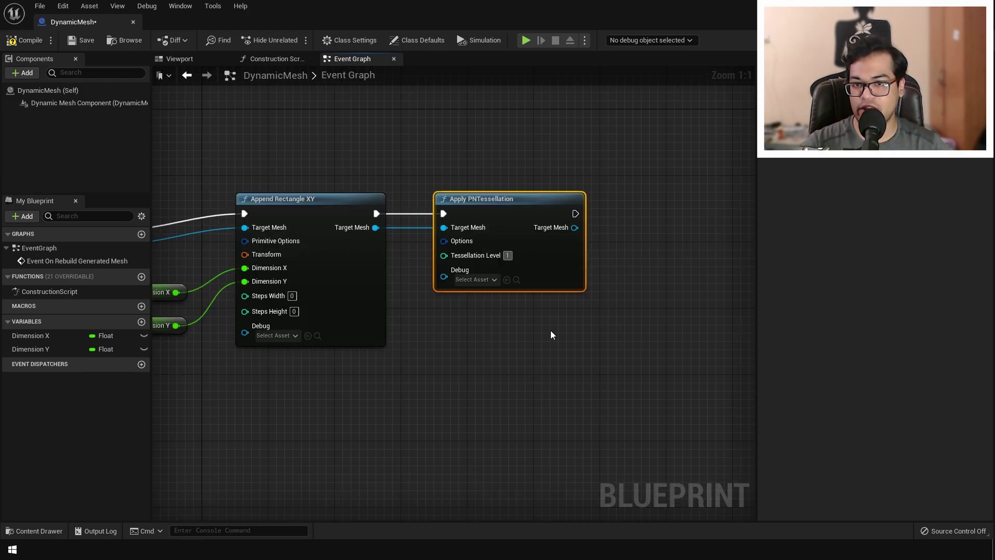
pyautogui.write('0')
pyautogui.press('Return')
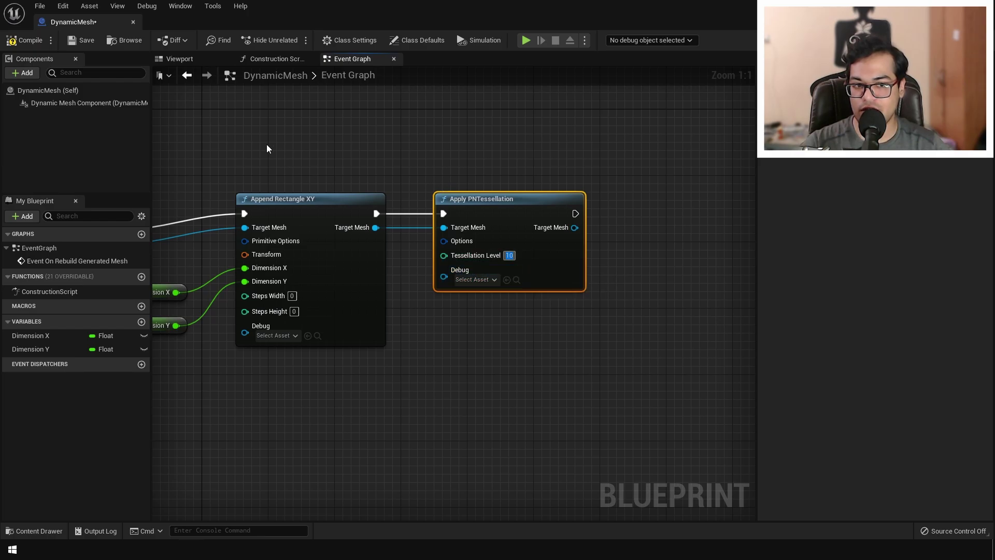
pyautogui.click(28, 42)
pyautogui.click(75, 42)
# - View the tessellated rectangle in the blueprint viewport using the Wireframe view mode
pyautogui.click(178, 61)
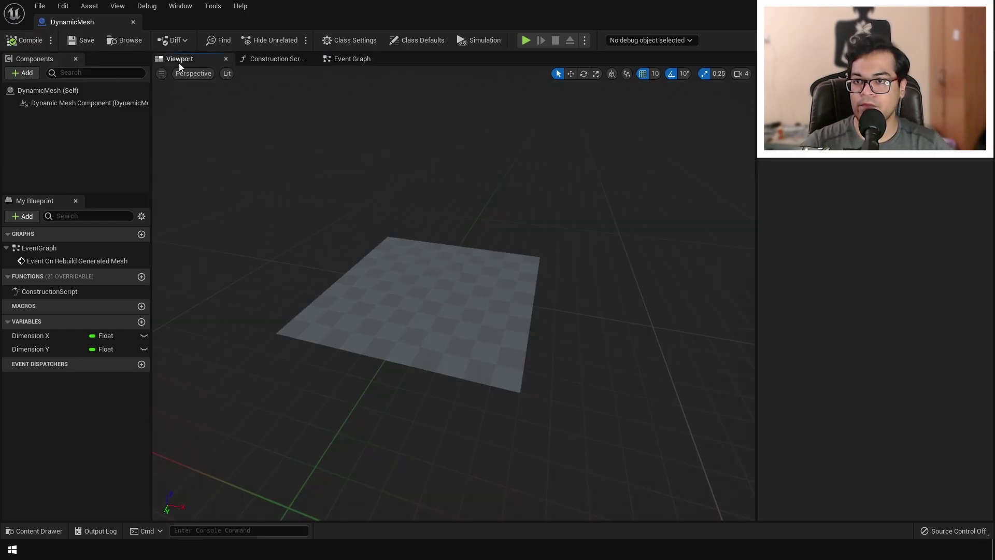
pyautogui.click(190, 73)
pyautogui.click(224, 74)
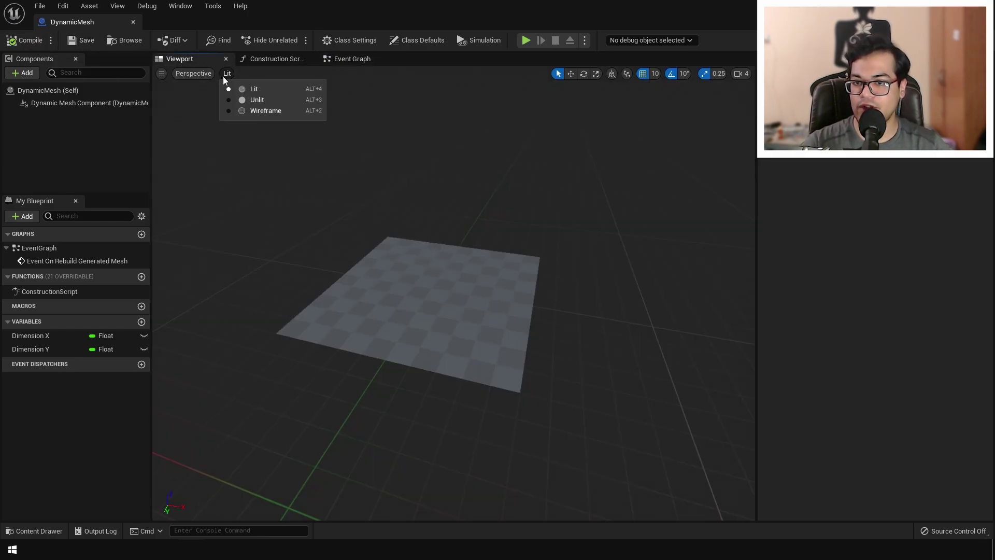
pyautogui.click(241, 110)
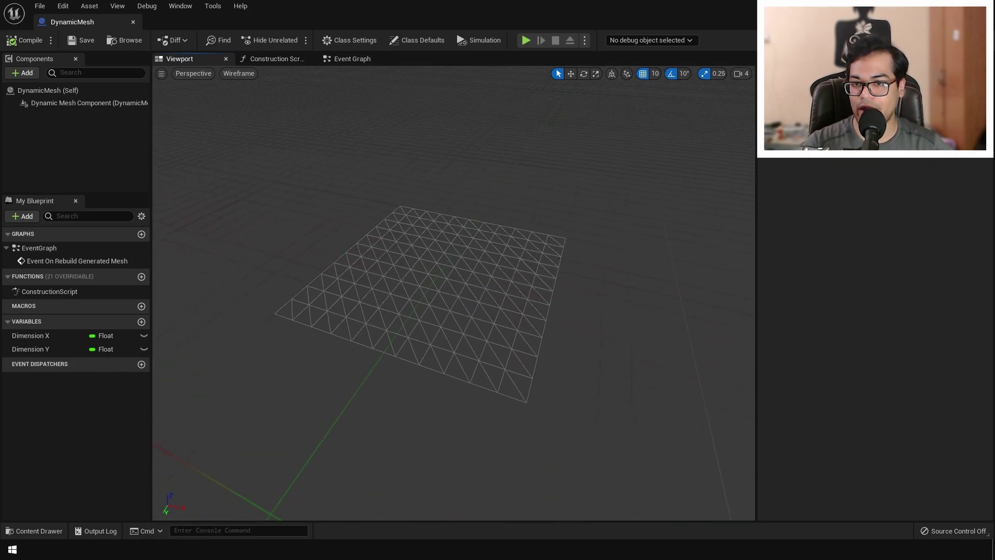
pyautogui.moveTo(497, 332); pyautogui.dragTo(496, 331, button='right')
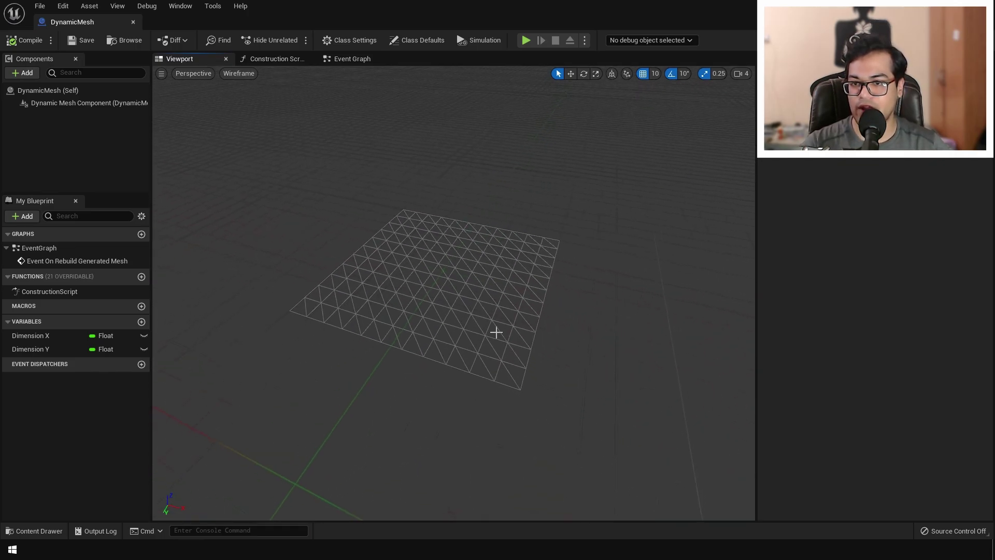
# - Set the Tessellation Level to 2, compile and save the blueprint, and check the wireframe mesh before returning to the graph
pyautogui.click(344, 60)
pyautogui.click(509, 256)
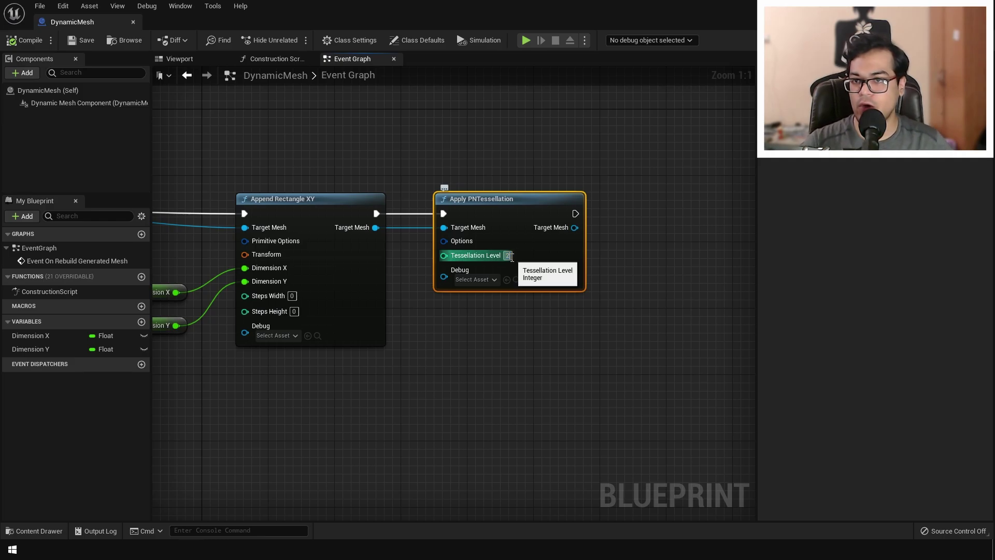
pyautogui.write('2')
pyautogui.click(26, 41)
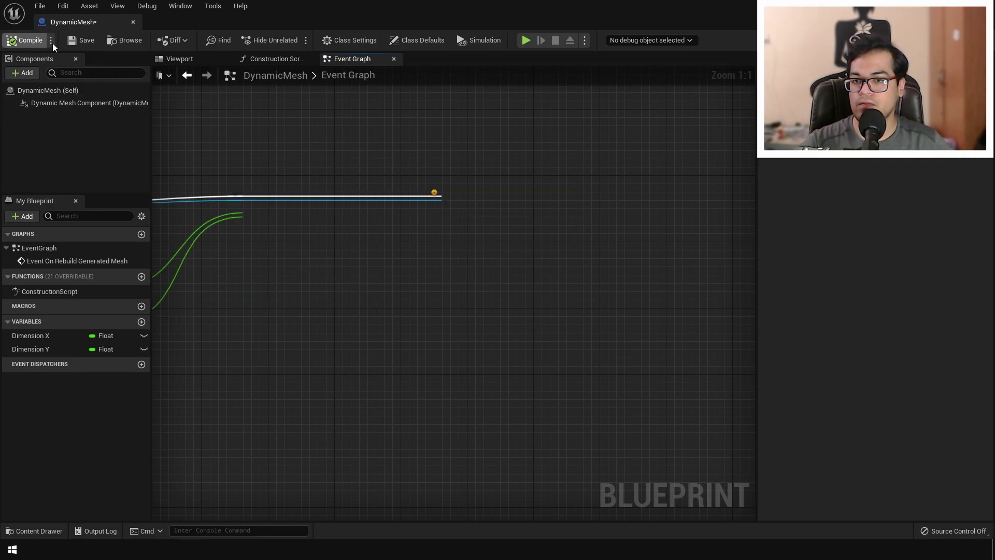
pyautogui.click(171, 59)
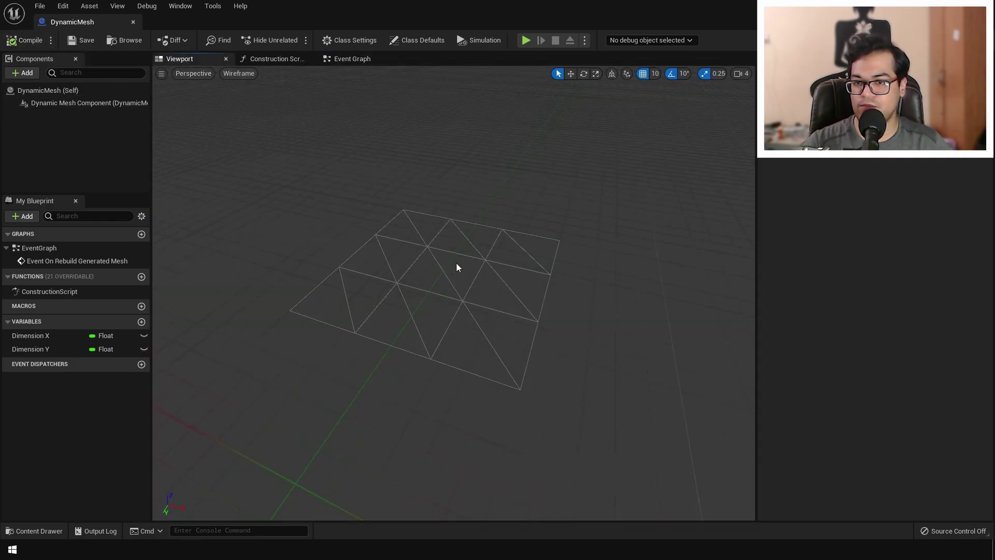
pyautogui.click(338, 58)
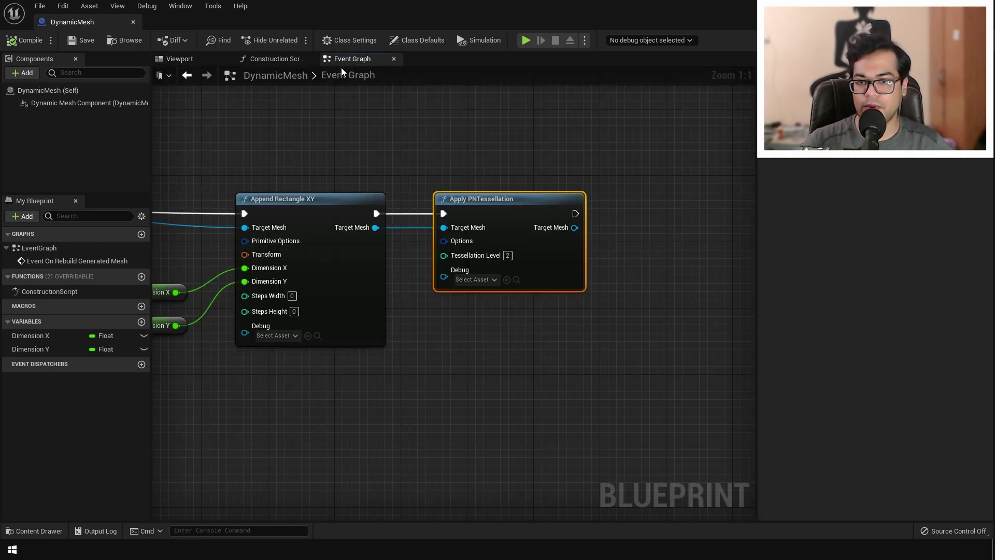
# - Move Apply PNTessellation farther from the rectangle node, promote its Tessellation Level to a variable, and place the getter below the connection
pyautogui.moveTo(580, 201); pyautogui.dragTo(663, 201)
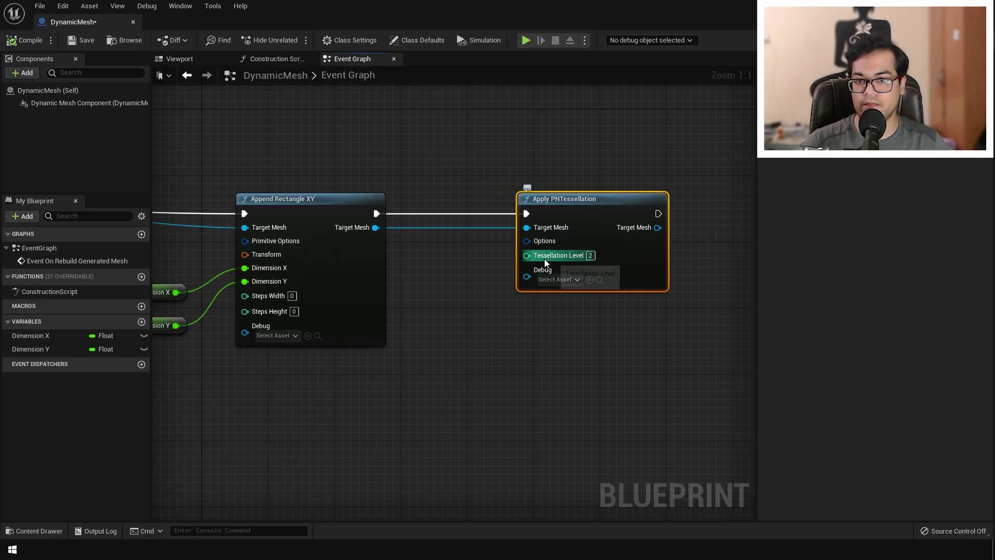
pyautogui.rightClick(544, 258)
pyautogui.click(577, 280)
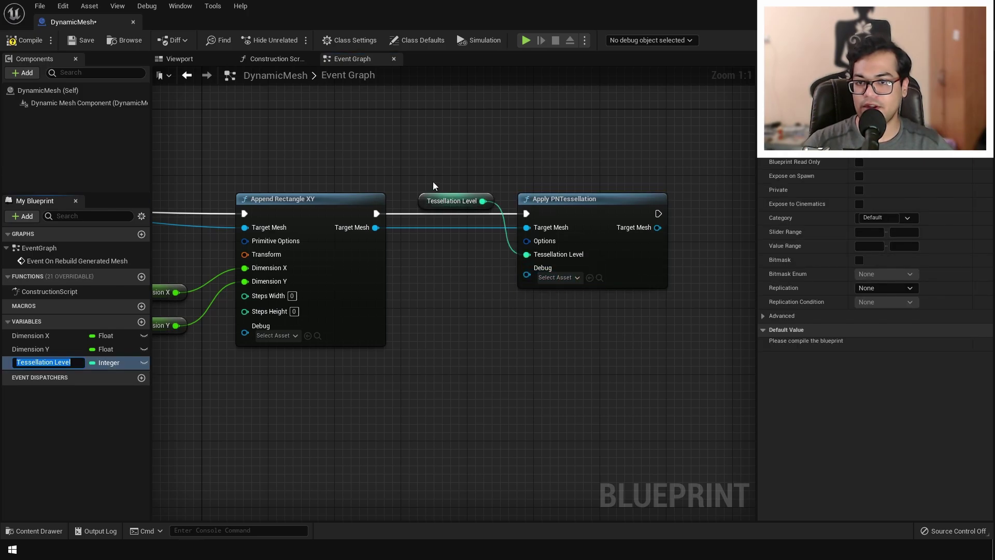
pyautogui.moveTo(435, 206); pyautogui.dragTo(418, 324)
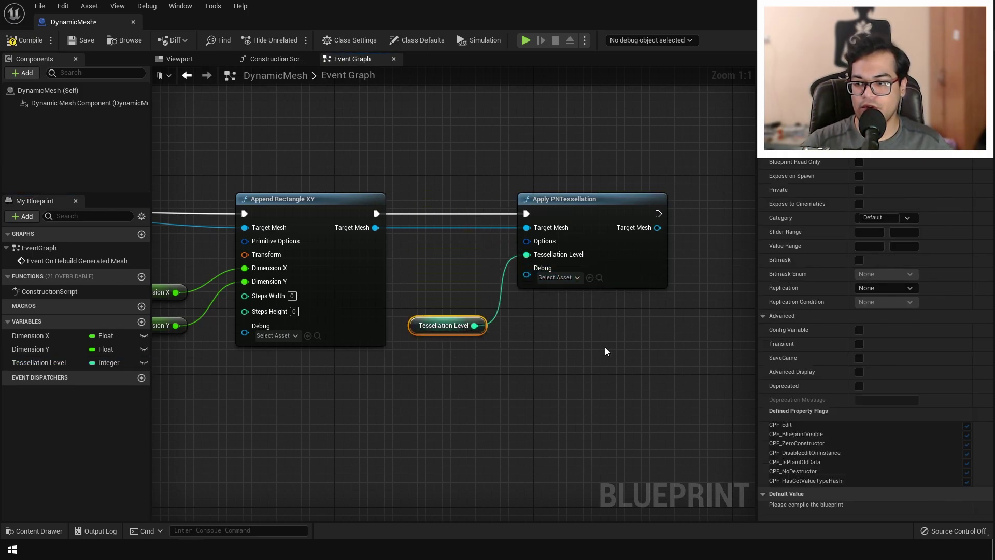
# - Split the Options struct pin on the Apply PNTessellation node
pyautogui.moveTo(605, 347); pyautogui.dragTo(558, 356, button='right')
pyautogui.rightClick(483, 249)
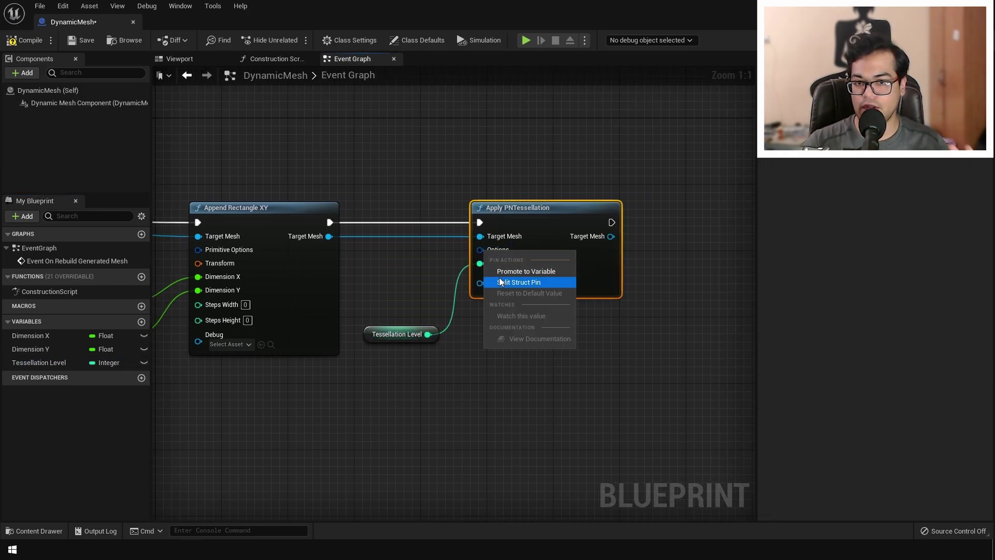
pyautogui.click(514, 282)
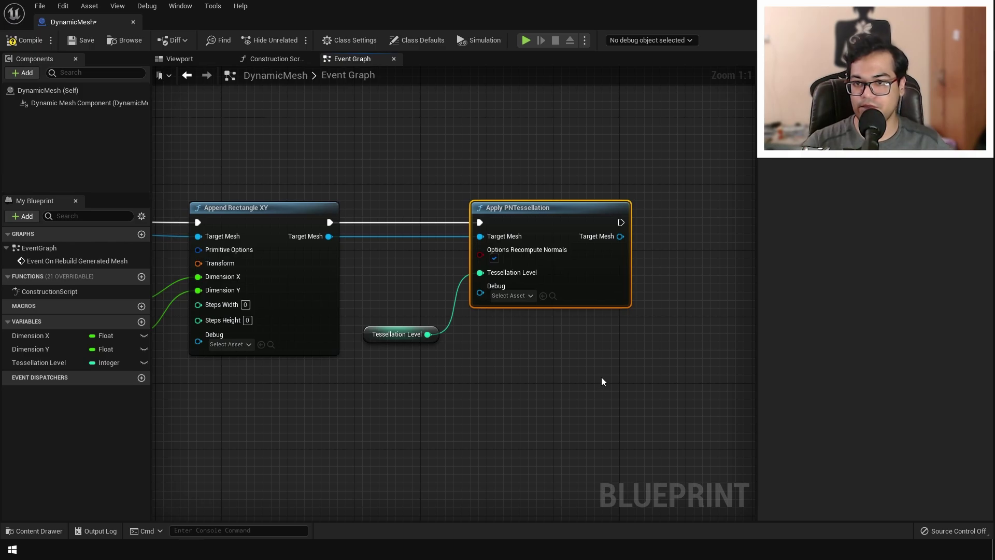
# - Add an Apply Displace from Texture Map node from Apply PNTessellation's Target Mesh output and move it level with that node
pyautogui.moveTo(601, 382); pyautogui.dragTo(455, 371, button='right')
pyautogui.moveTo(475, 240); pyautogui.dragTo(578, 257)
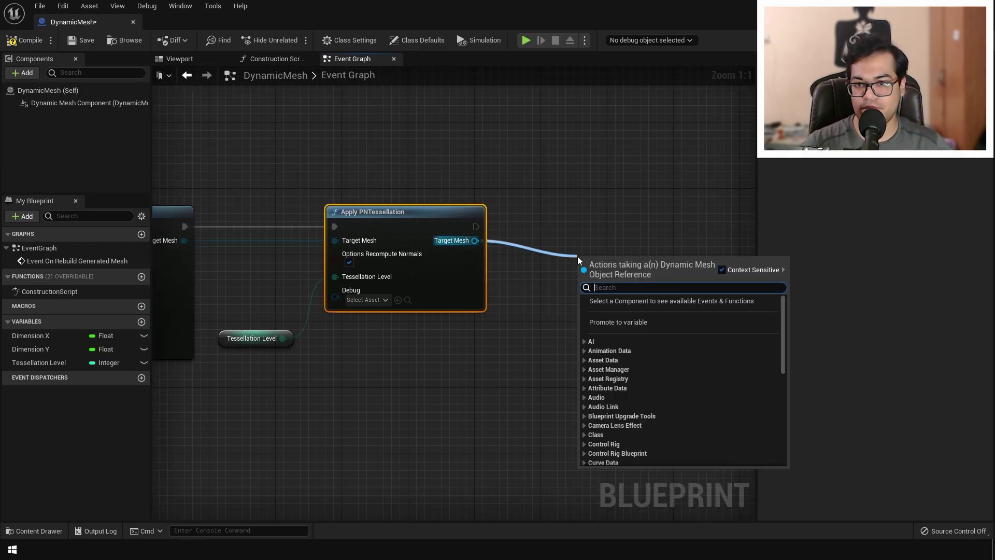
pyautogui.write('displ')
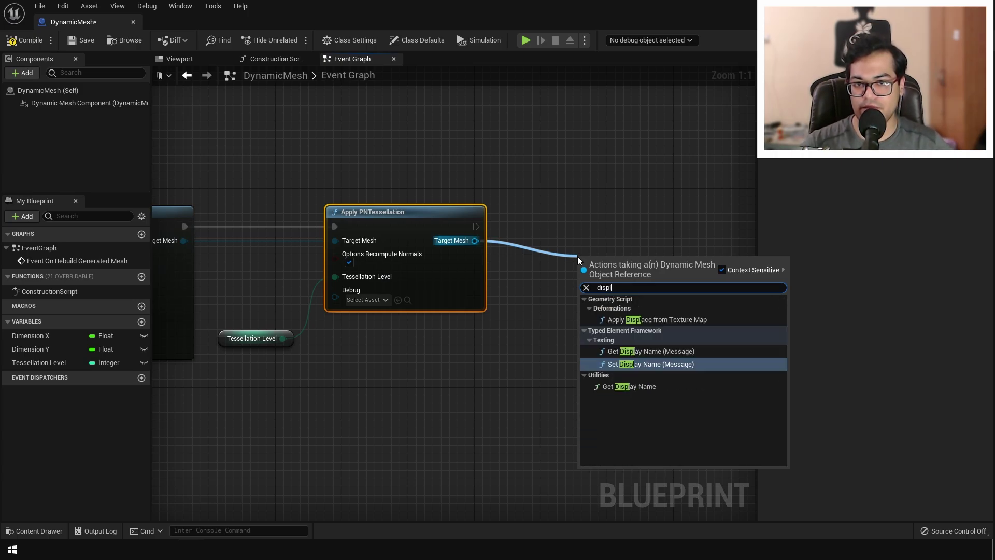
pyautogui.write('ace')
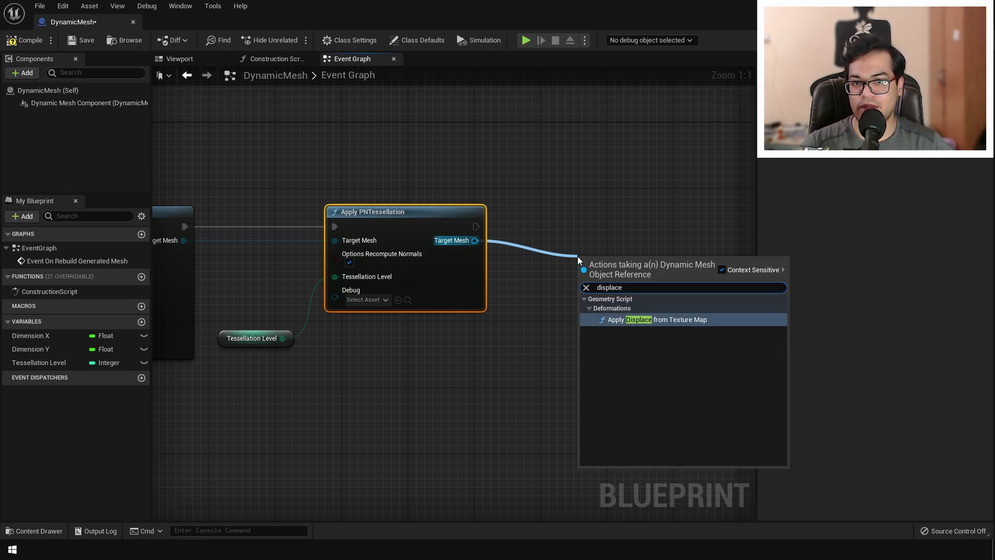
pyautogui.click(627, 319)
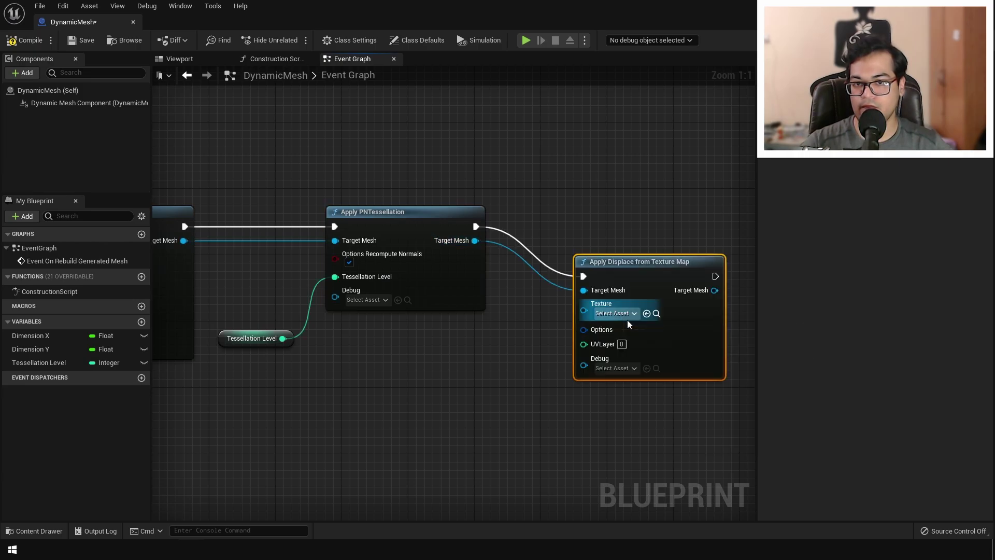
pyautogui.moveTo(645, 273); pyautogui.dragTo(645, 214)
# - Promote the displacement node's Texture input to a variable and place its getter below the nodes
pyautogui.click(614, 255)
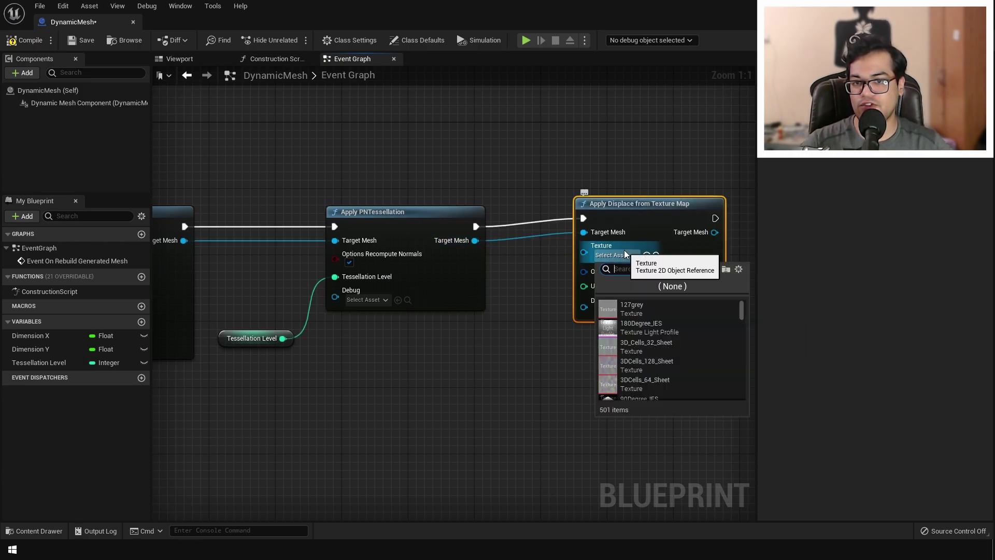
pyautogui.press('Escape')
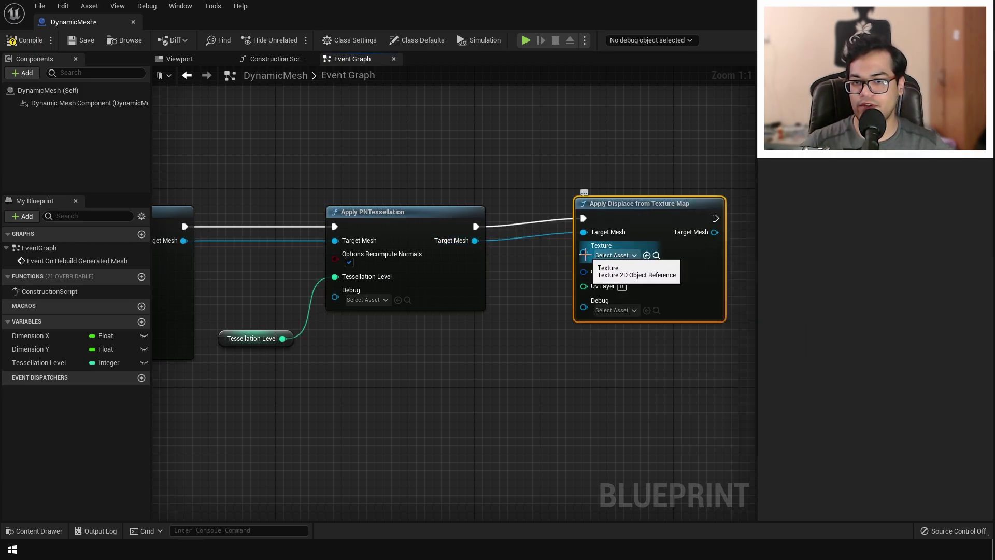
pyautogui.rightClick(584, 253)
pyautogui.click(599, 274)
pyautogui.moveTo(494, 197); pyautogui.dragTo(501, 333)
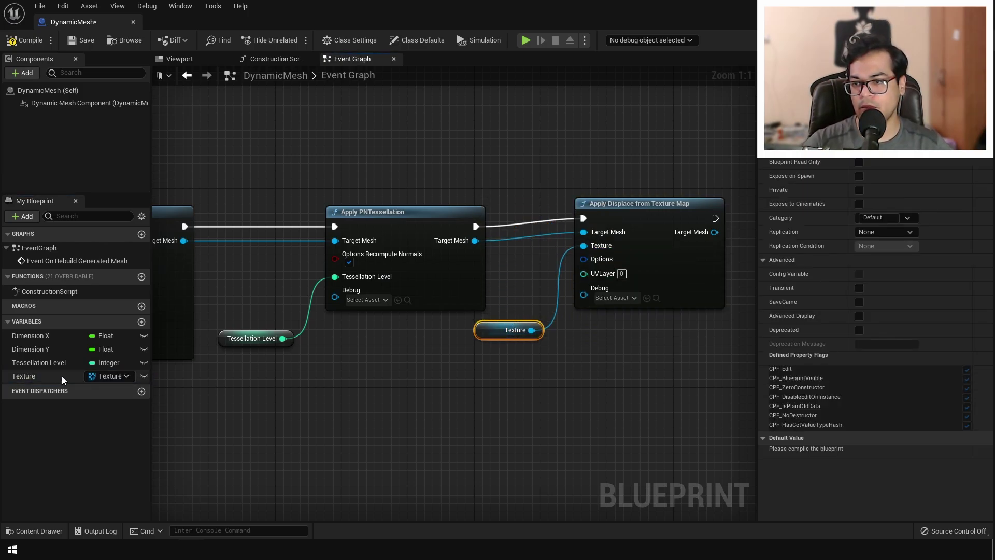
# - Rename the Texture variable to Displacement Texture
pyautogui.rightClick(31, 377)
pyautogui.click(60, 387)
pyautogui.write('Displacement')
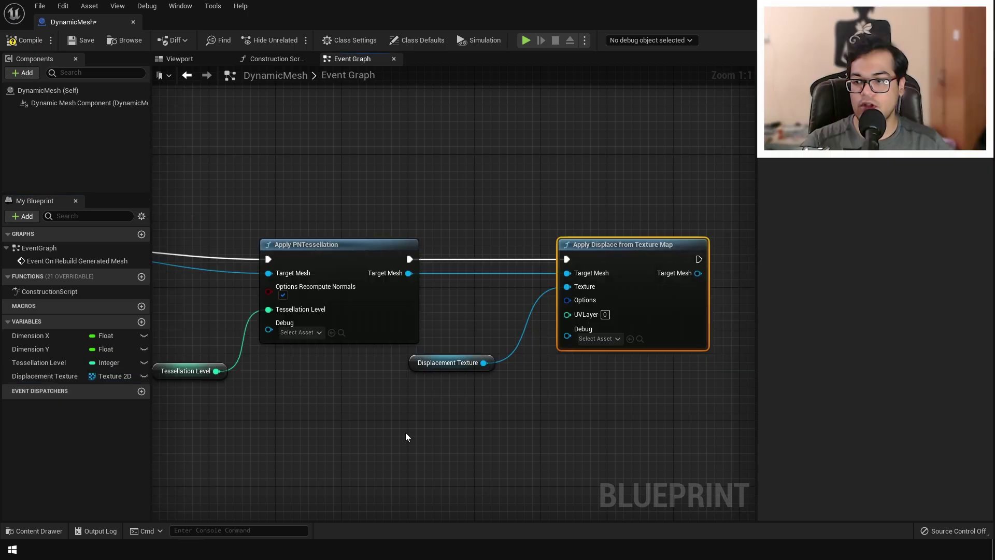
pyautogui.moveTo(405, 432); pyautogui.dragTo(501, 409, button='right')
pyautogui.scroll(-2, 501, 409)
pyautogui.moveTo(392, 415); pyautogui.dragTo(550, 400, button='right')
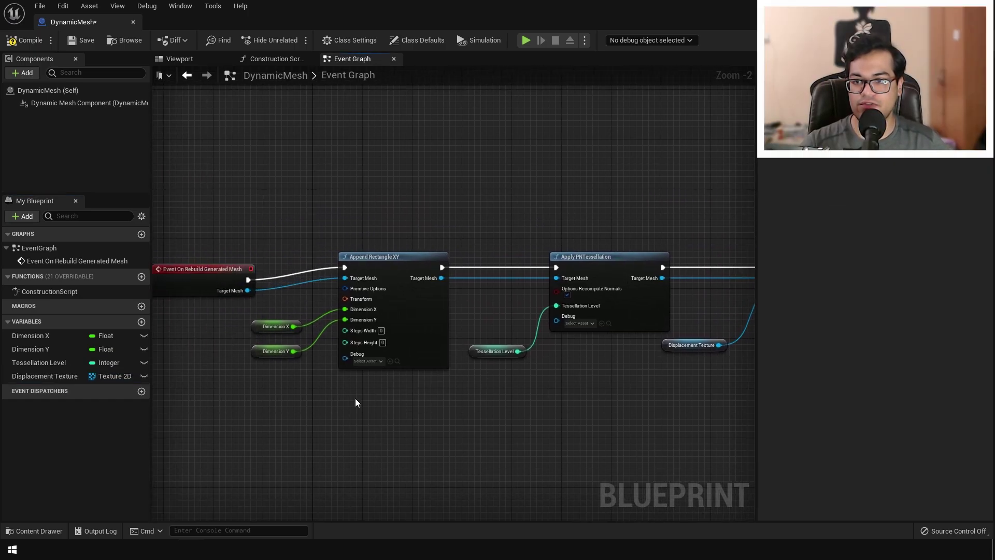
pyautogui.moveTo(355, 398); pyautogui.dragTo(395, 396, button='right')
pyautogui.scroll(1, 377, 380)
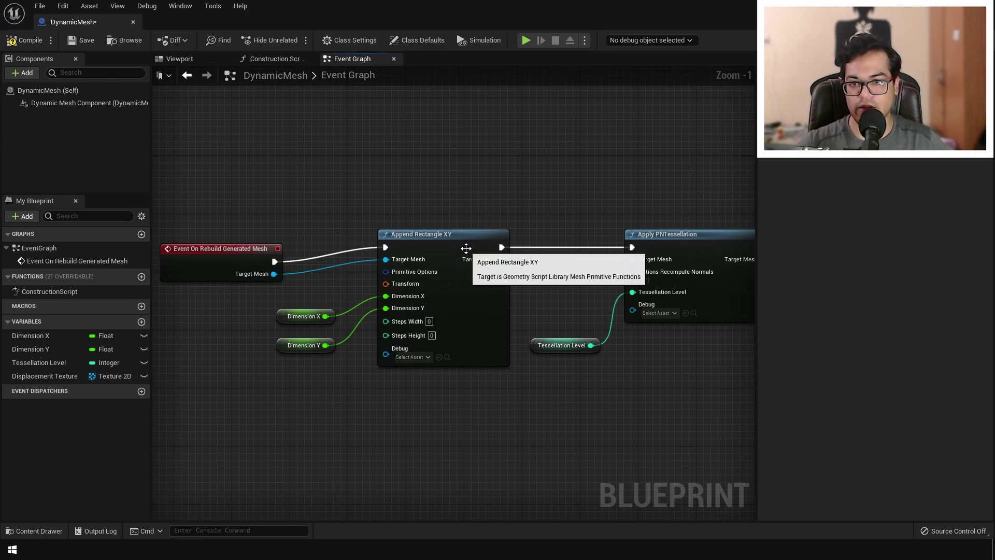
pyautogui.moveTo(712, 248); pyautogui.dragTo(504, 249, button='right')
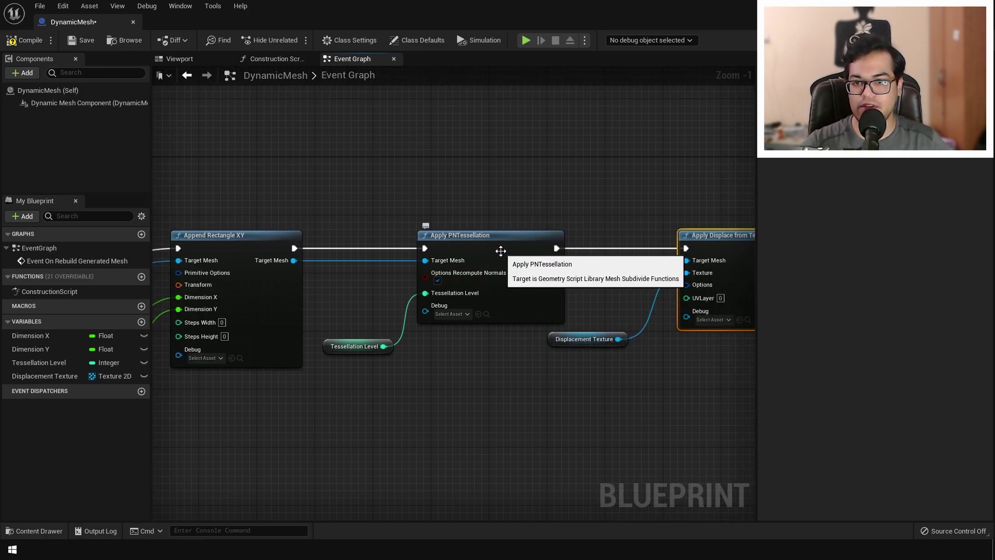
# - Make Dimension X, Dimension Y, Tessellation Level and Displacement Texture instance editable, and compile and save the blueprint
pyautogui.moveTo(633, 218); pyautogui.dragTo(464, 221, button='right')
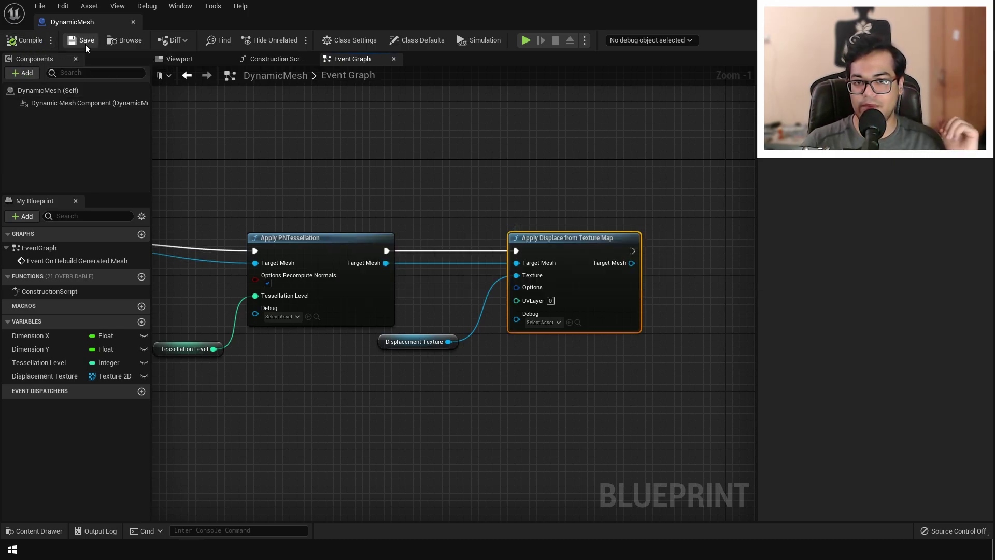
pyautogui.moveTo(259, 377); pyautogui.dragTo(360, 358, button='right')
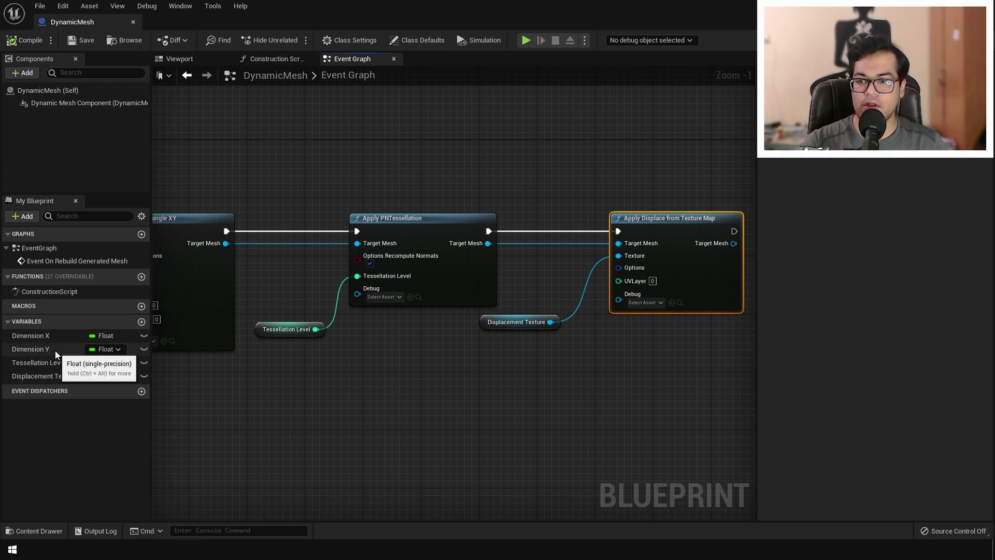
pyautogui.click(54, 337)
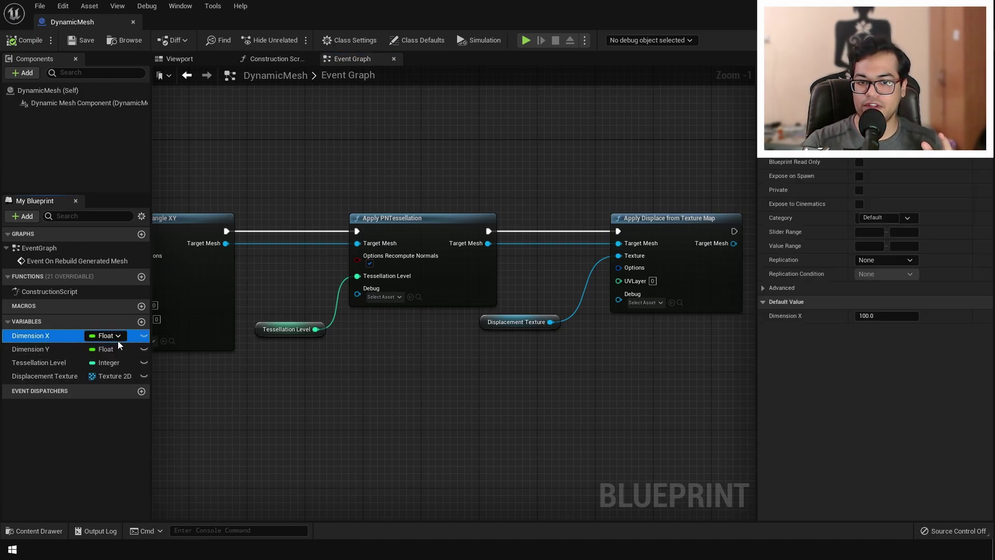
pyautogui.click(144, 336)
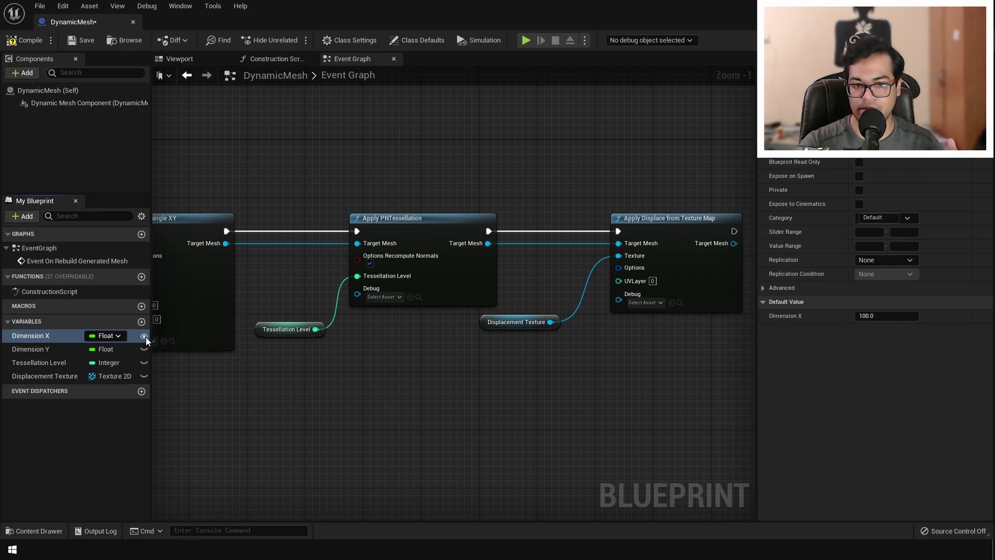
pyautogui.click(144, 348)
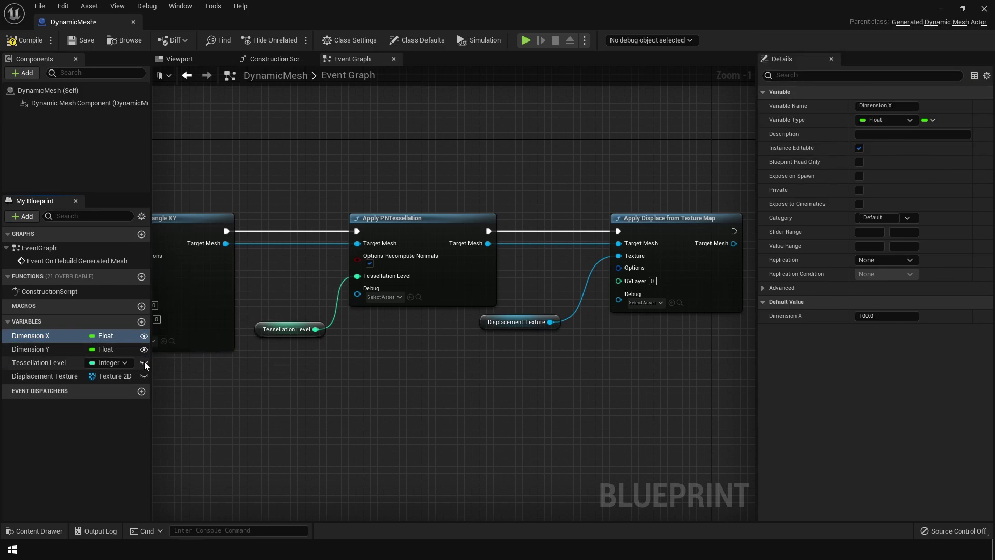
pyautogui.click(144, 362)
pyautogui.click(145, 377)
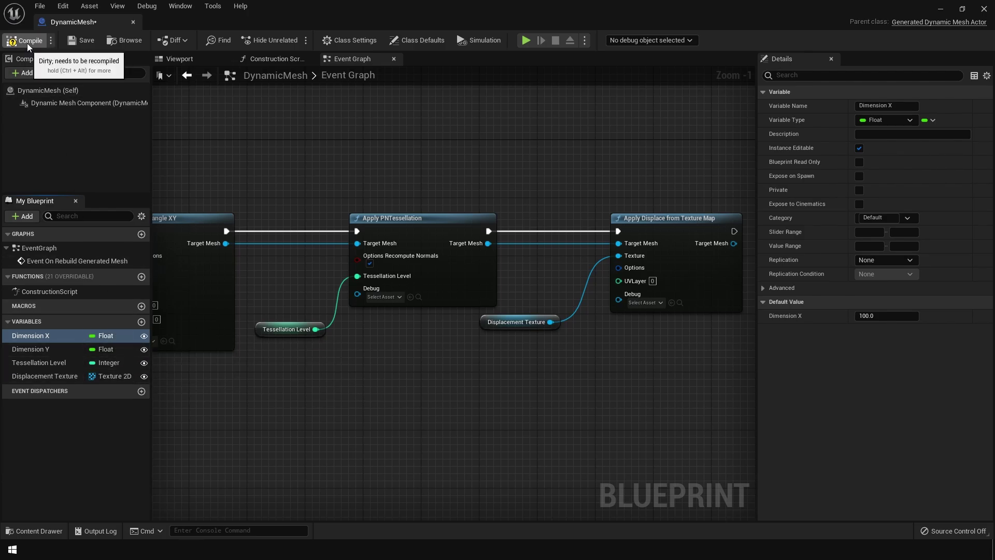
pyautogui.click(83, 45)
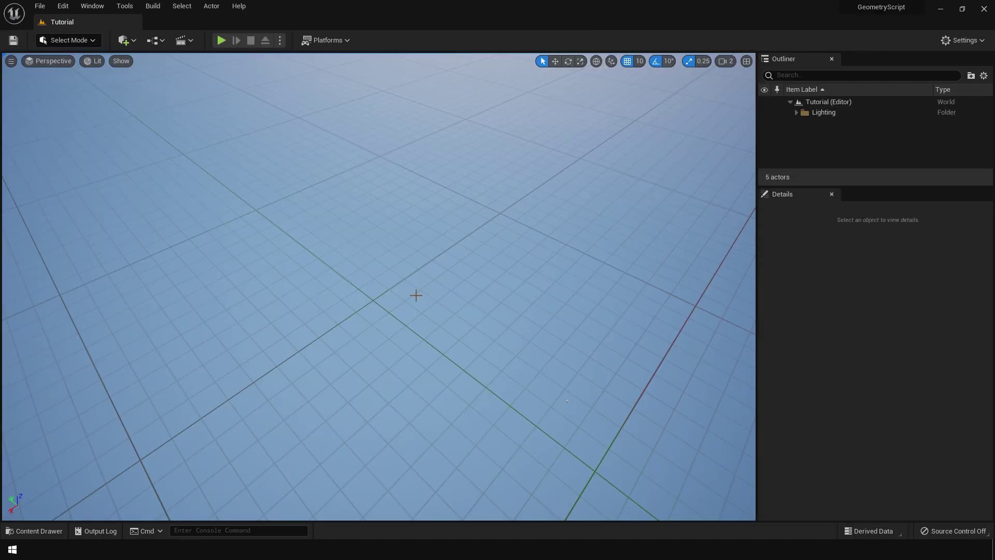
# - Place a DynamicMesh blueprint actor from the Tutorial folder in the level
pyautogui.hotkey('ctrl', 'space')
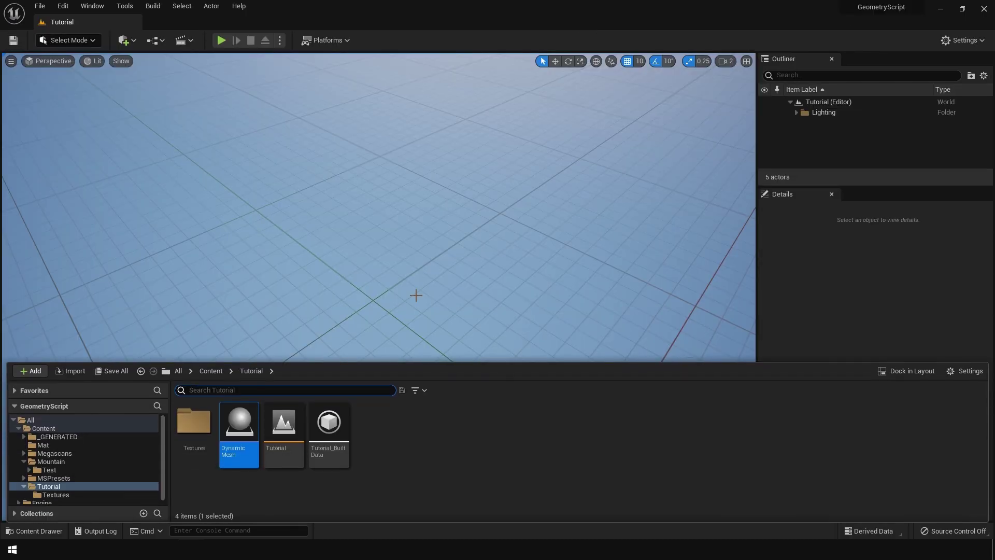
pyautogui.moveTo(231, 415); pyautogui.dragTo(381, 289)
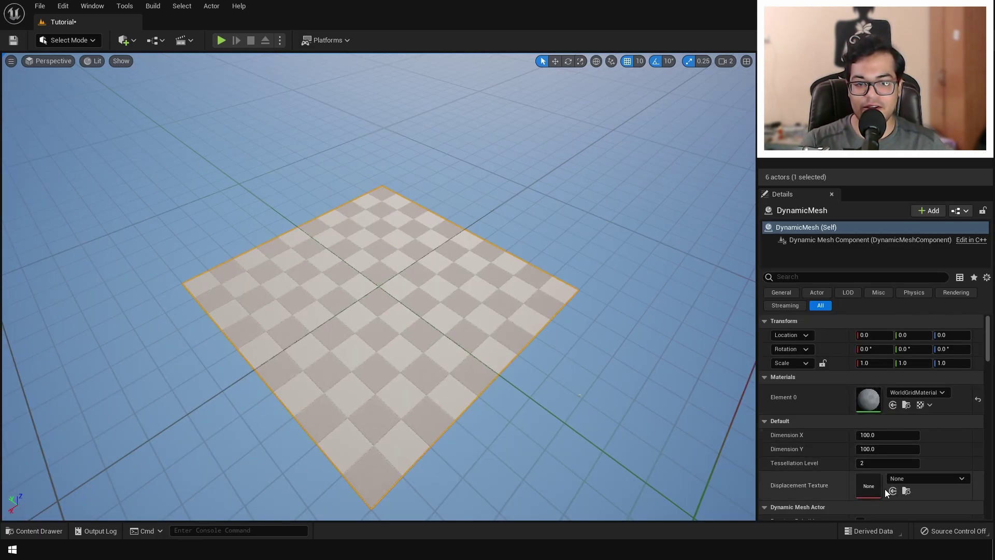
# - Try out other Dimension X and Dimension Y values on the placed mesh, and reset both to their defaults
pyautogui.scroll(-2, 902, 456)
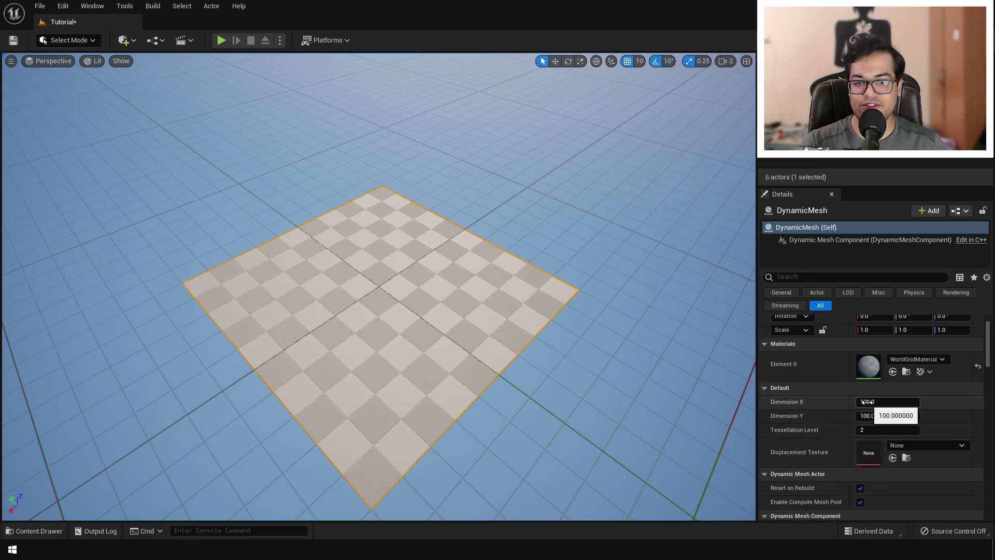
pyautogui.moveTo(868, 402); pyautogui.dragTo(904, 416)
pyautogui.click(978, 417)
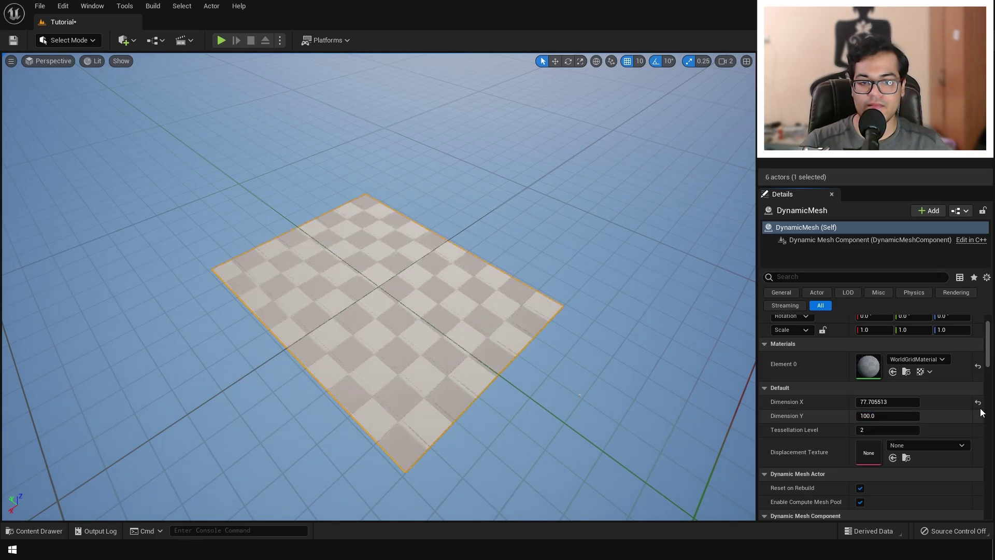
pyautogui.click(978, 403)
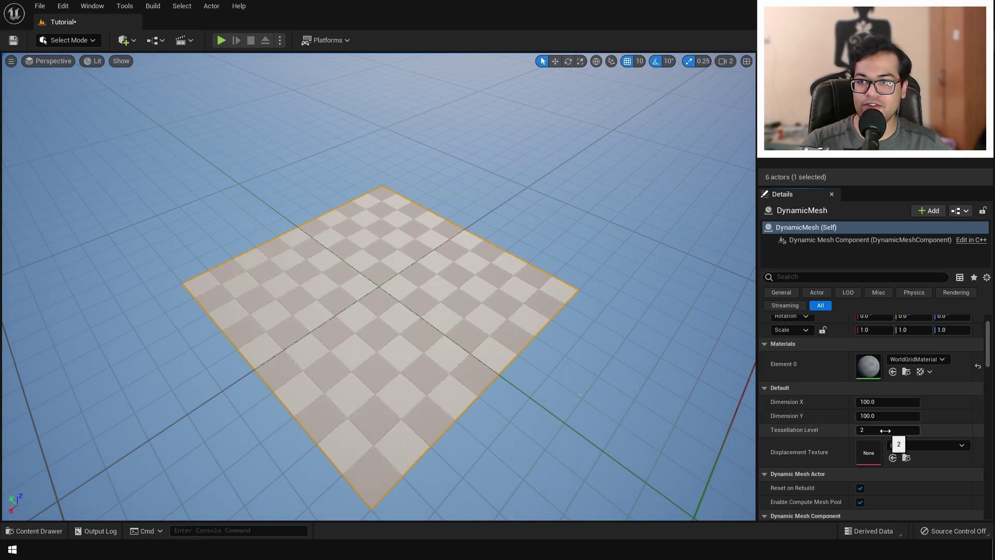
# - Show the viewport in Wireframe mode and set the mesh's Tessellation Level to 50
pyautogui.click(89, 63)
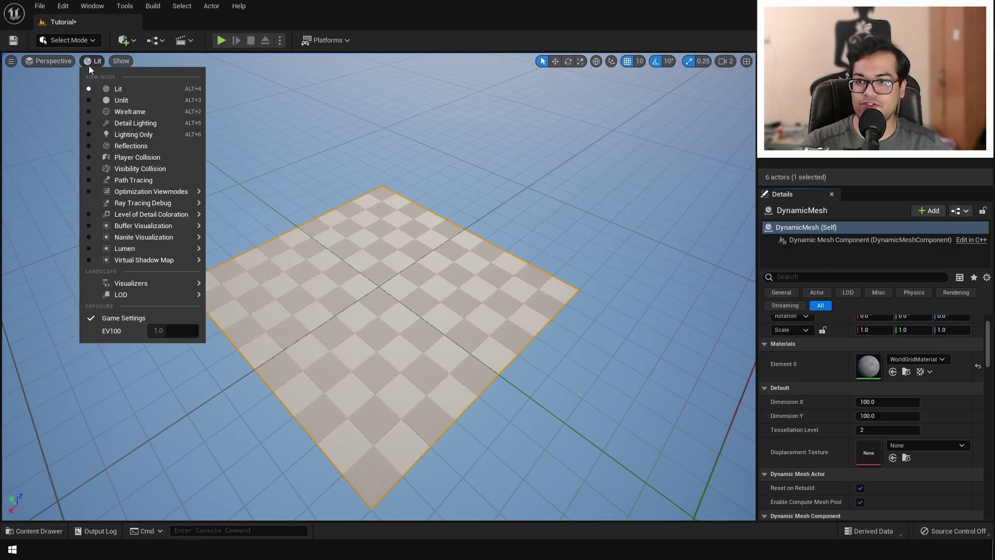
pyautogui.click(116, 112)
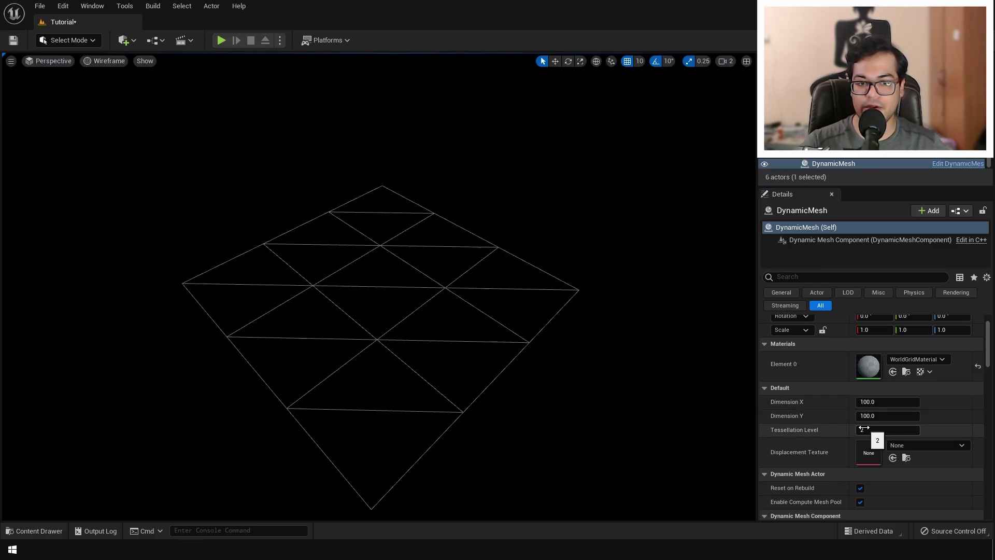
pyautogui.moveTo(876, 429); pyautogui.dragTo(902, 429)
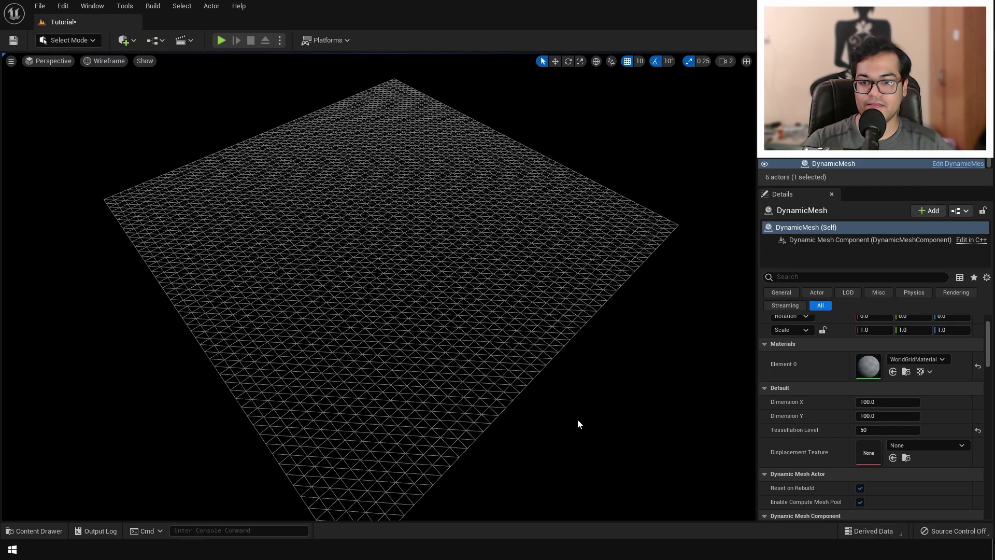
pyautogui.scroll(-3, 578, 421)
pyautogui.scroll(2, 578, 421)
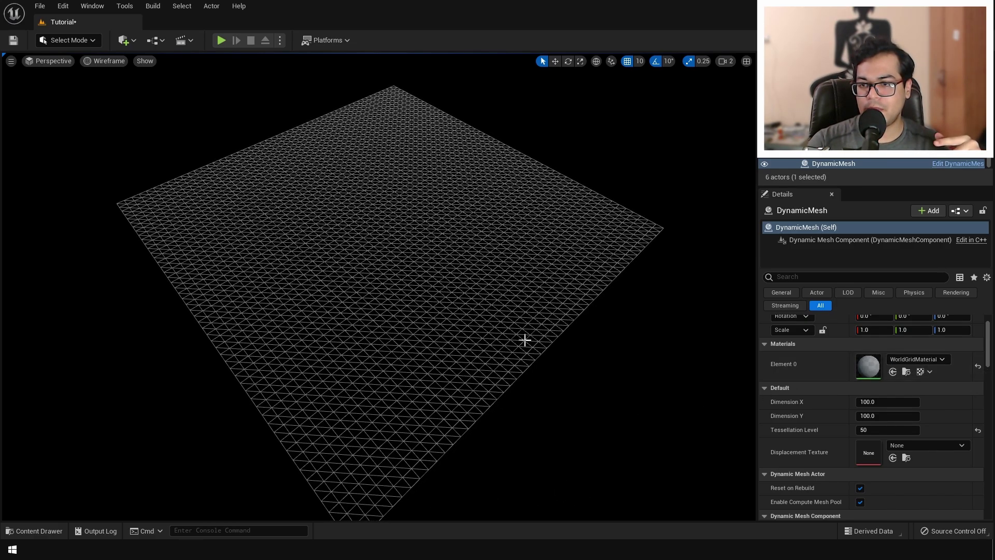
# - Assign MyRockMaterial from the Textures folder to the mesh's Element 0 material slot
pyautogui.hotkey('ctrl', 'space')
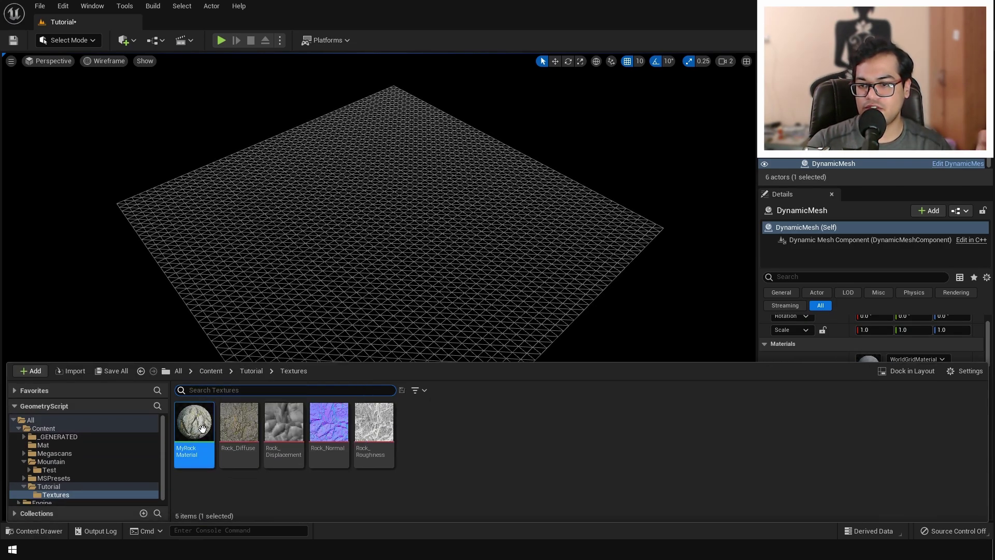
pyautogui.click(387, 275)
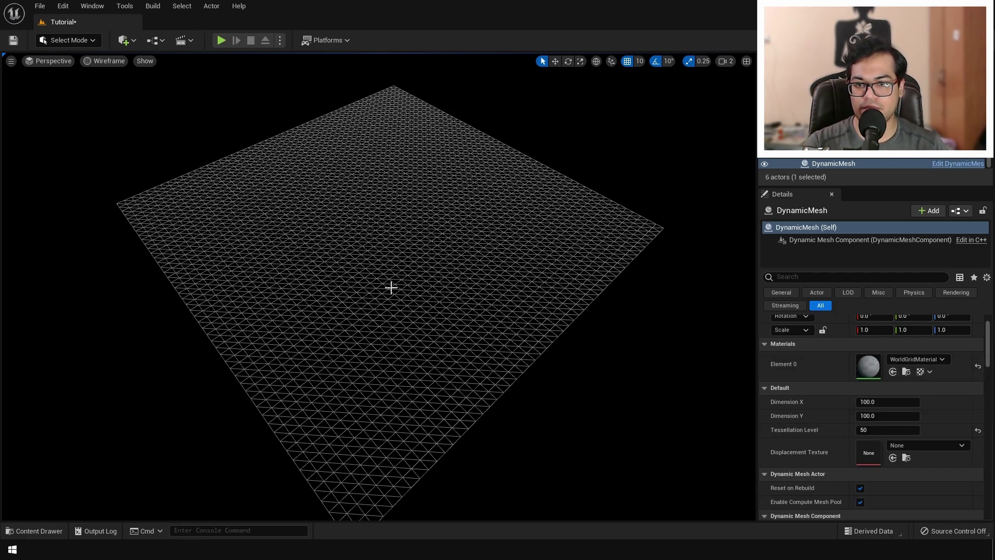
pyautogui.click(893, 372)
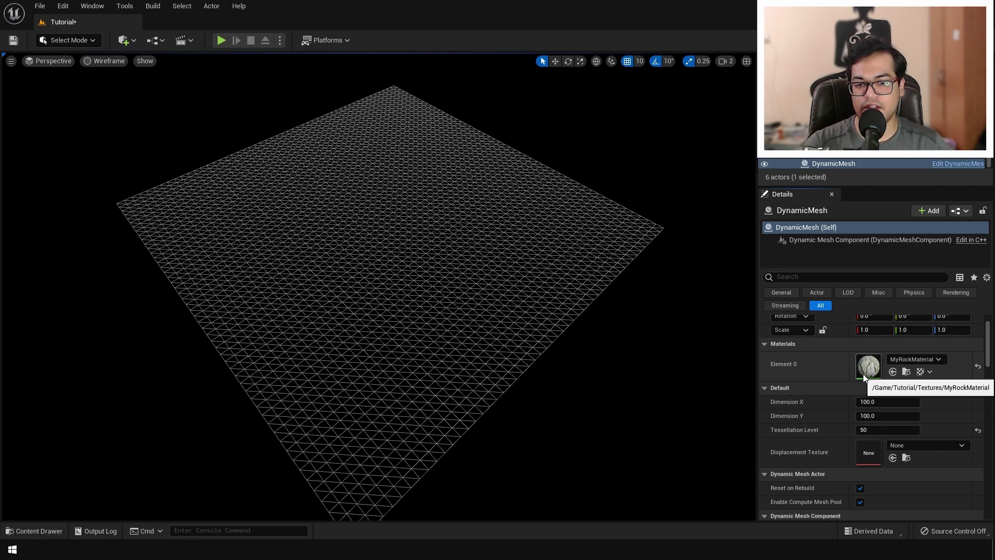
# - Return the viewport to Lit mode and set the mesh's Displacement Texture to Rock_Displacement
pyautogui.click(102, 62)
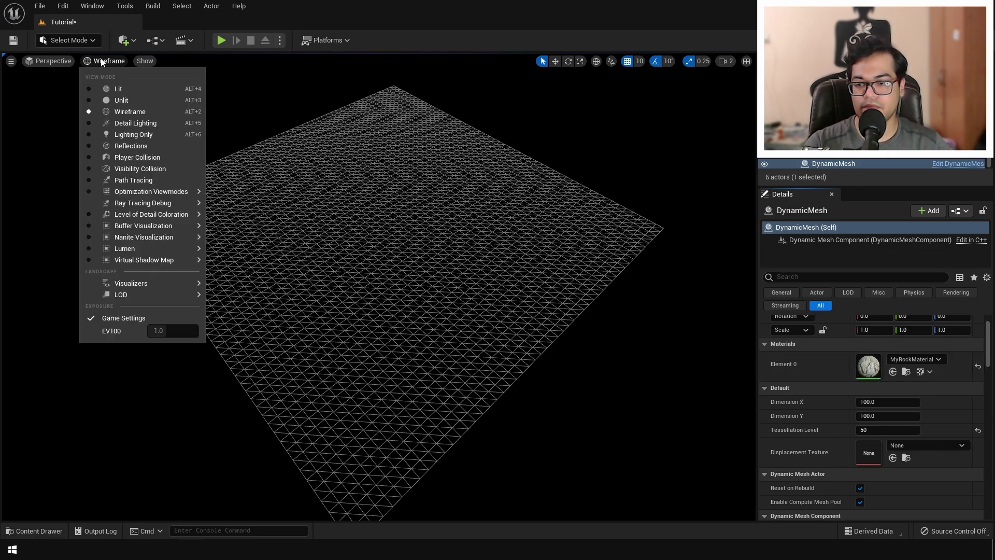
pyautogui.click(117, 90)
pyautogui.moveTo(117, 89); pyautogui.dragTo(155, 104, button='right')
pyautogui.scroll(-3, 354, 319)
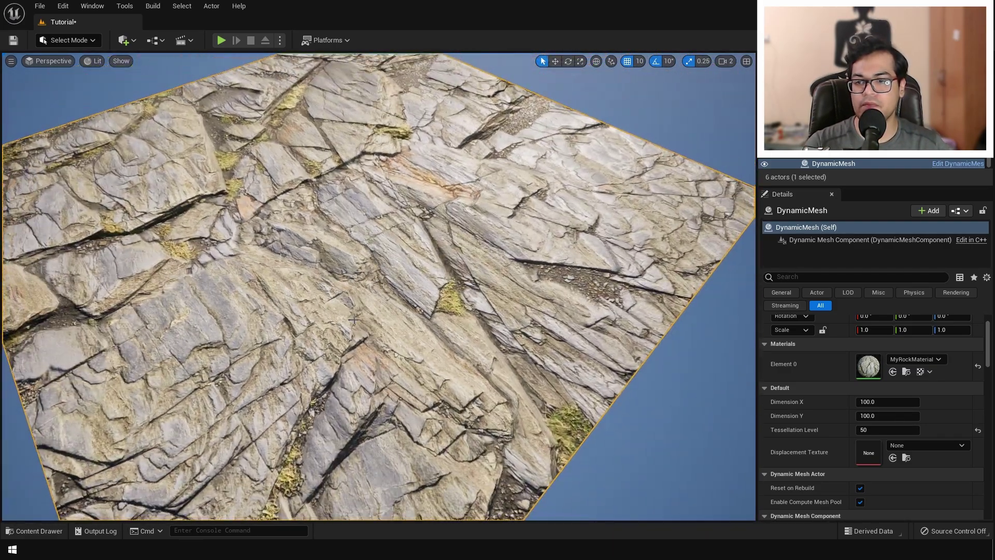
pyautogui.moveTo(353, 321); pyautogui.dragTo(314, 335, button='right')
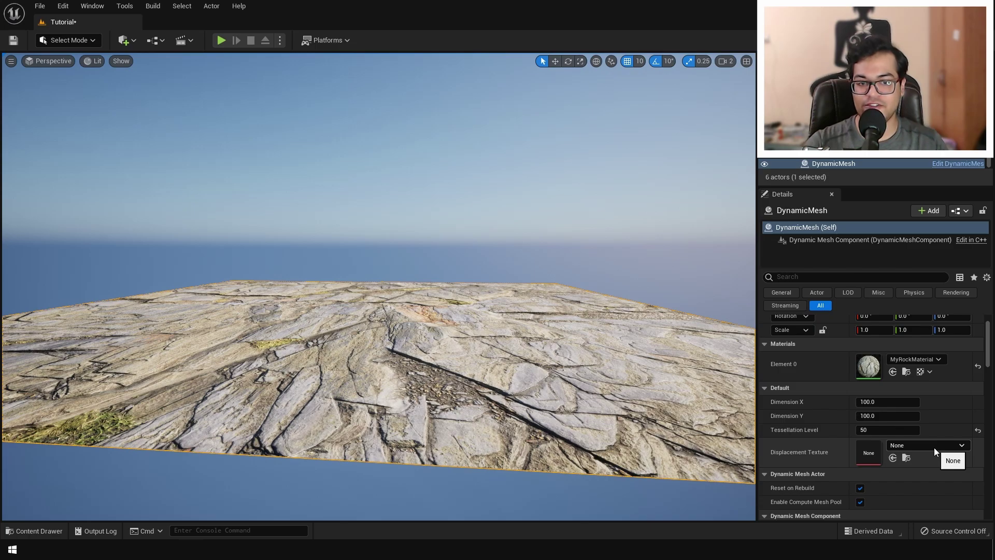
pyautogui.hotkey('ctrl', 'space')
pyautogui.moveTo(291, 446); pyautogui.dragTo(892, 460)
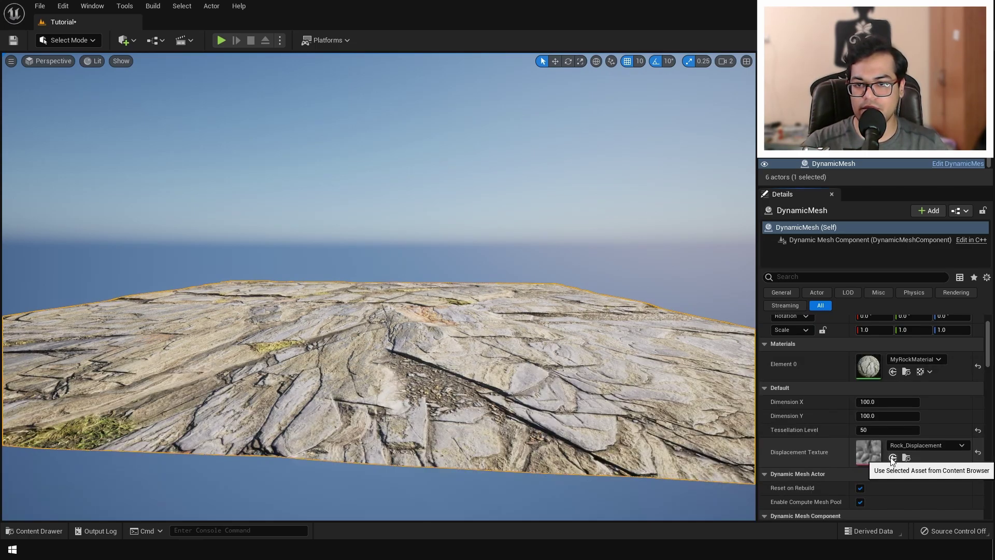
# - Split the Options struct pin on the blueprint's Apply Displace from Texture Map node and move the node farther from Apply PNTessellation
pyautogui.press('e')
pyautogui.moveTo(382, 377)
pyautogui.mouseDown(button='right')
pyautogui.moveTo(382, 446)
pyautogui.moveTo(410, 435)
pyautogui.moveTo(381, 377)
pyautogui.mouseUp(button='right')
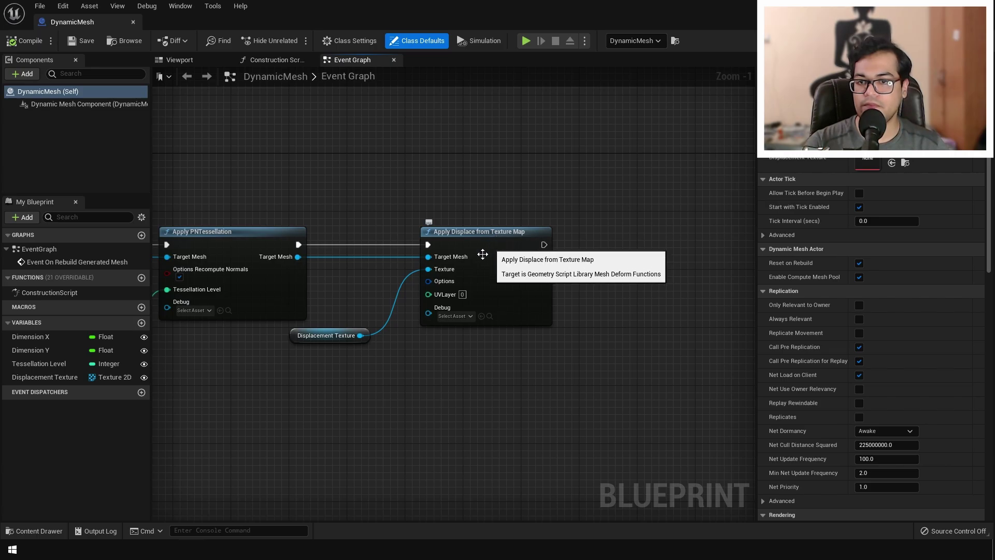
pyautogui.rightClick(442, 282)
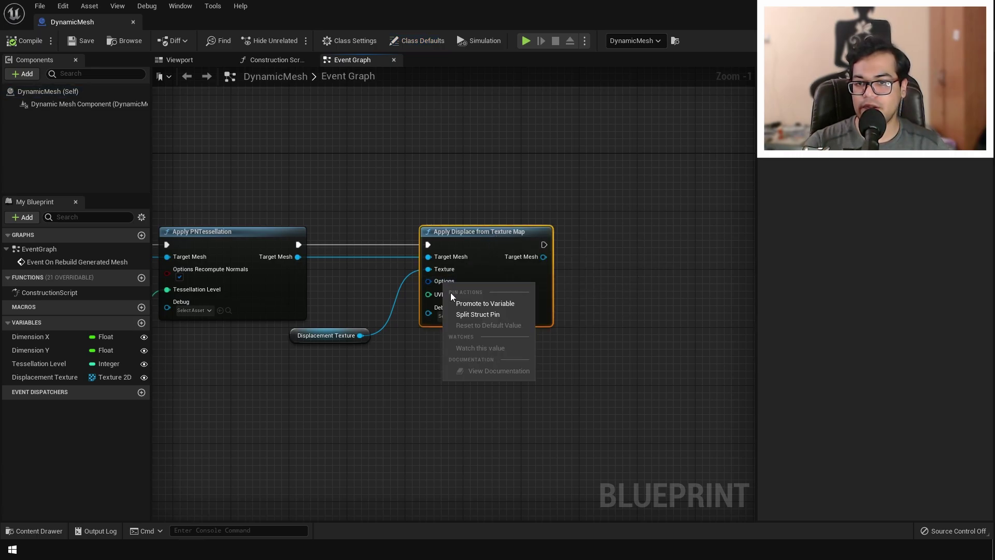
pyautogui.click(469, 315)
pyautogui.moveTo(496, 244); pyautogui.dragTo(590, 238)
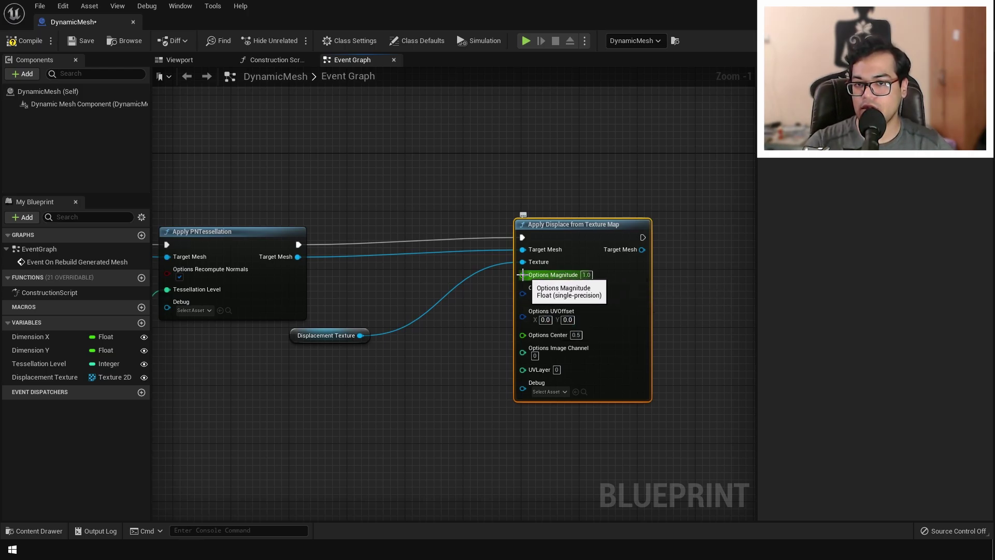
# - Promote Options Magnitude to an instance-editable variable, place its getter below Displacement Texture, and compile and save the blueprint
pyautogui.rightClick(523, 277)
pyautogui.click(565, 296)
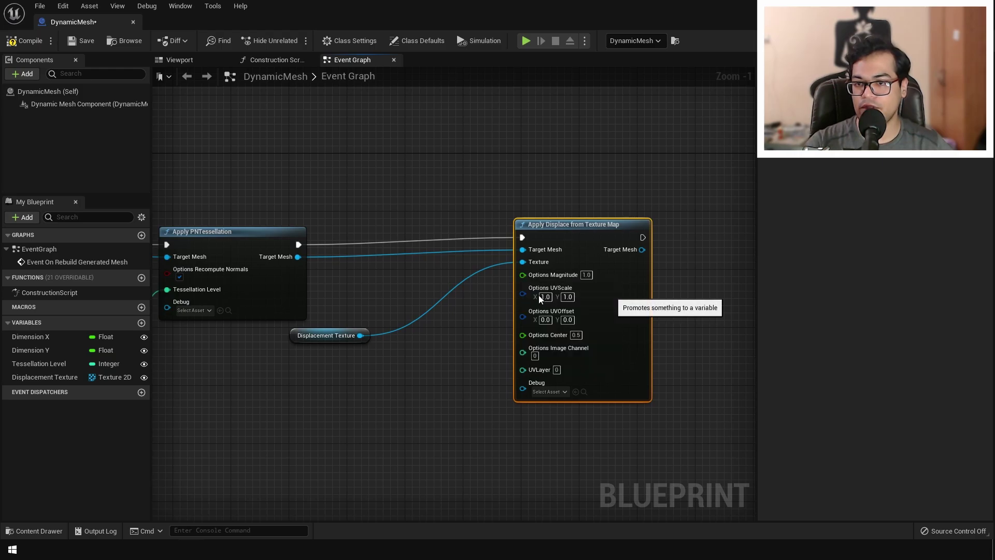
pyautogui.moveTo(465, 232); pyautogui.dragTo(422, 362)
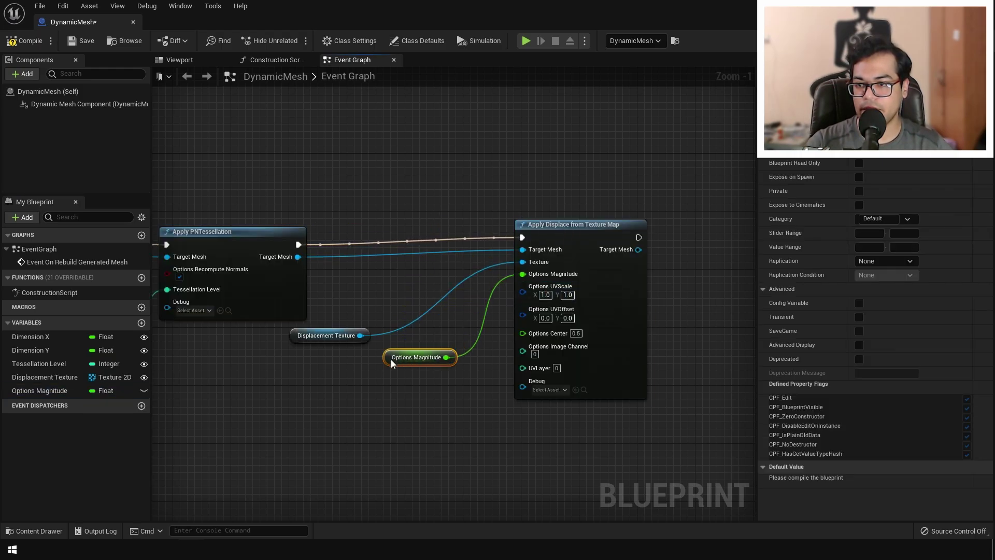
pyautogui.click(144, 390)
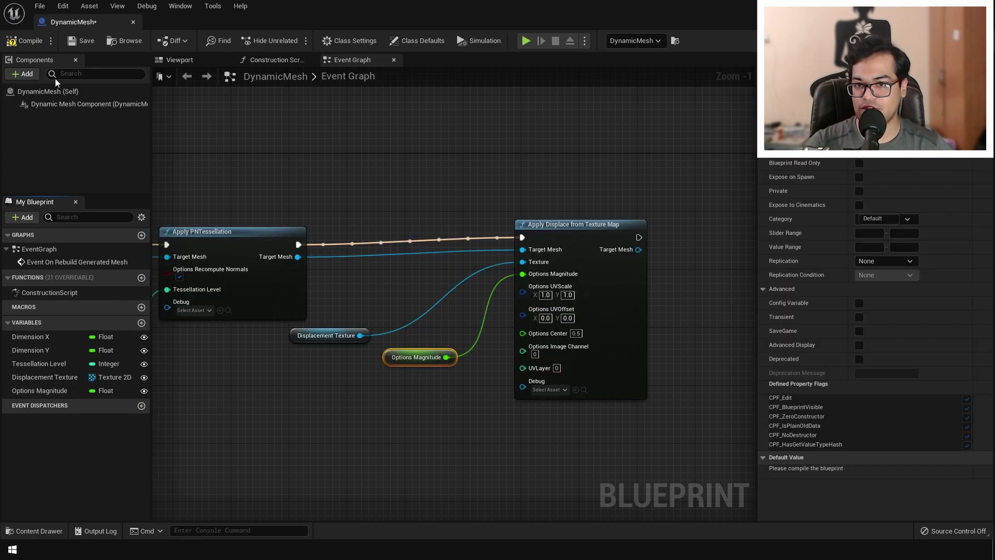
pyautogui.click(86, 43)
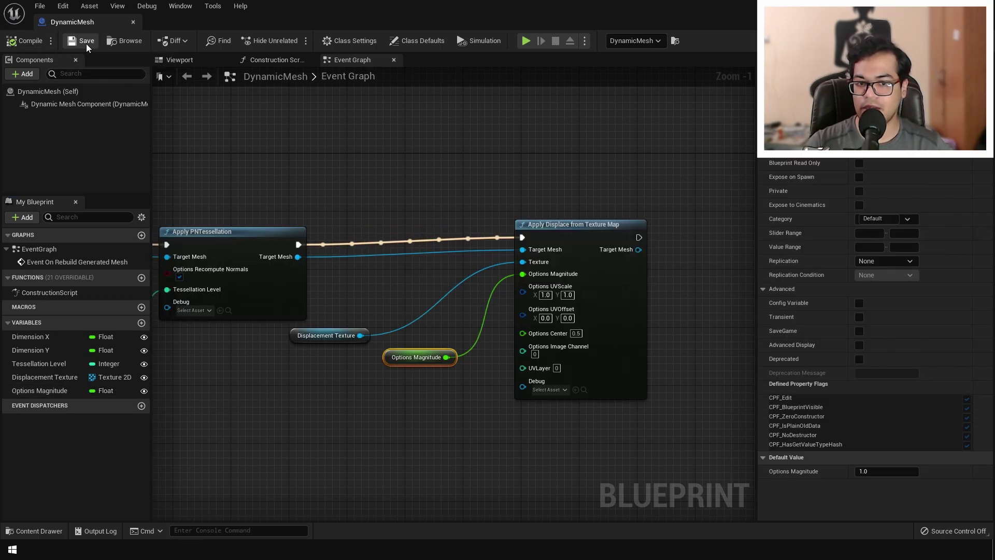
# - Back in the level, set the mesh's Options Magnitude to 7 and Tessellation Level to 100, shown in Lit mode
pyautogui.hotkey('alt', 'Tab')
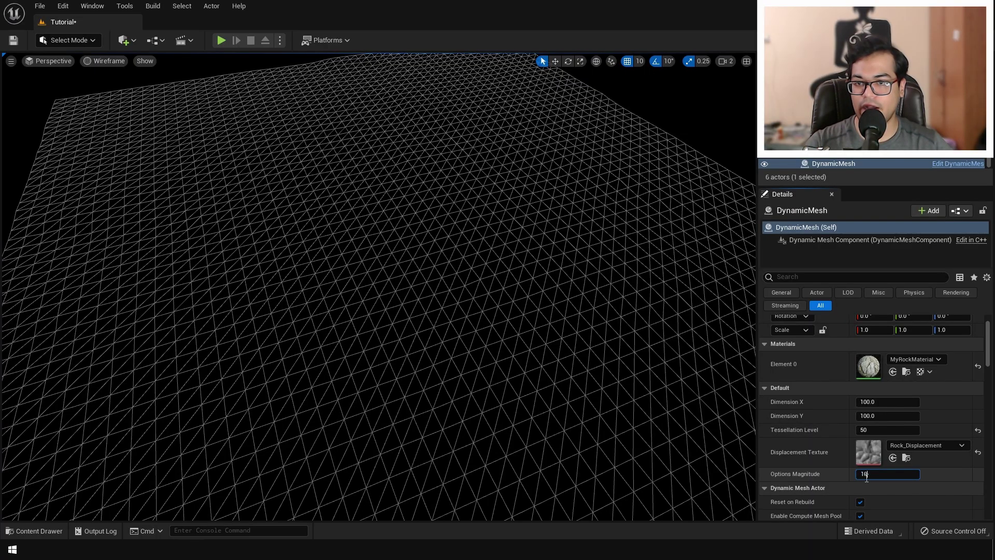
pyautogui.press('Return')
pyautogui.moveTo(570, 363); pyautogui.dragTo(570, 259, button='right')
pyautogui.moveTo(360, 342); pyautogui.dragTo(359, 326, button='right')
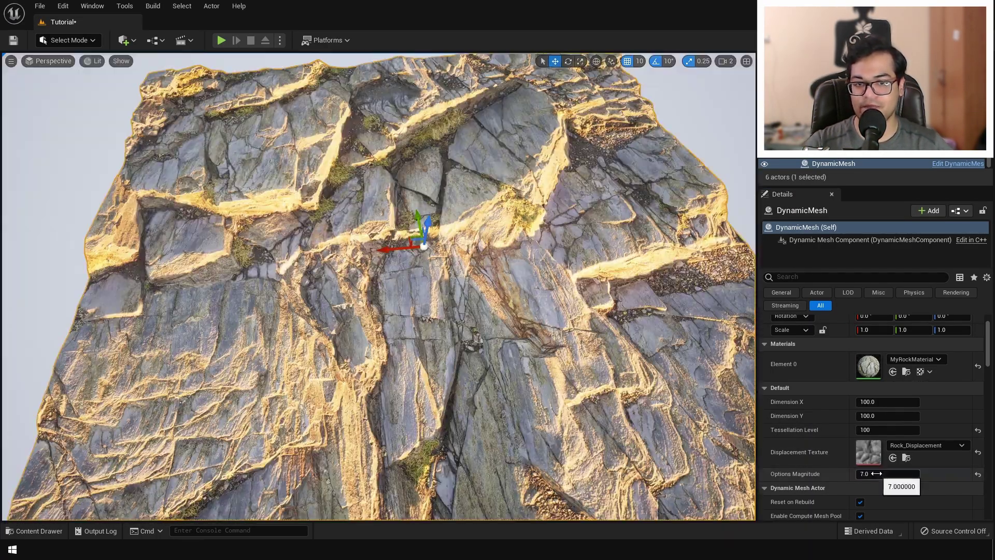
# - Try the mesh's Options Magnitude at 1 and 10, and set it back to 7
pyautogui.click(877, 474)
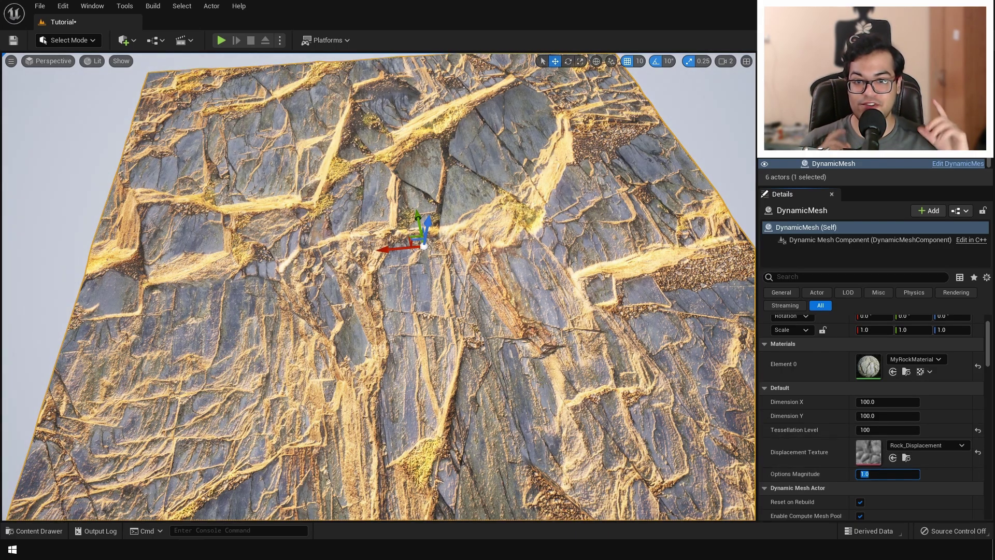
pyautogui.write('10')
pyautogui.press('Return')
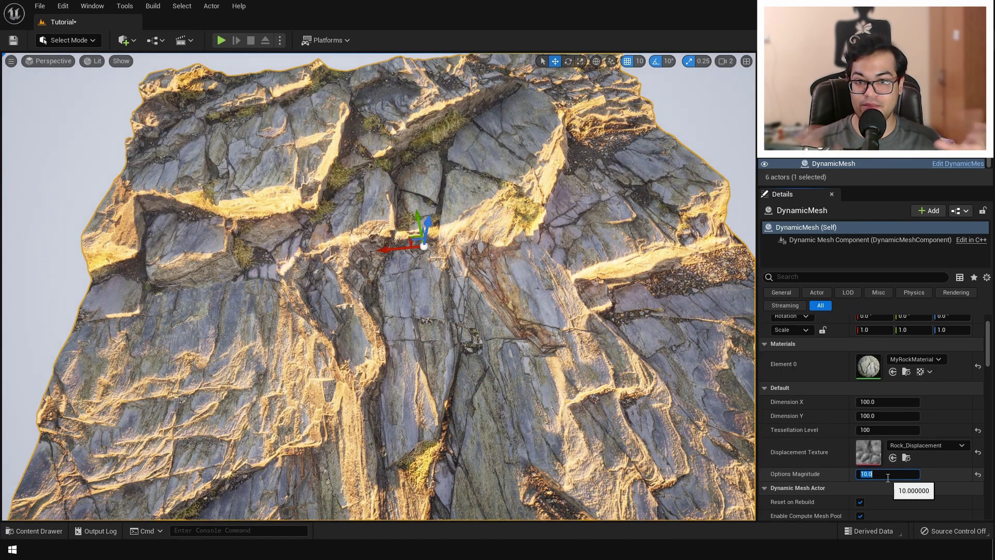
pyautogui.write('7')
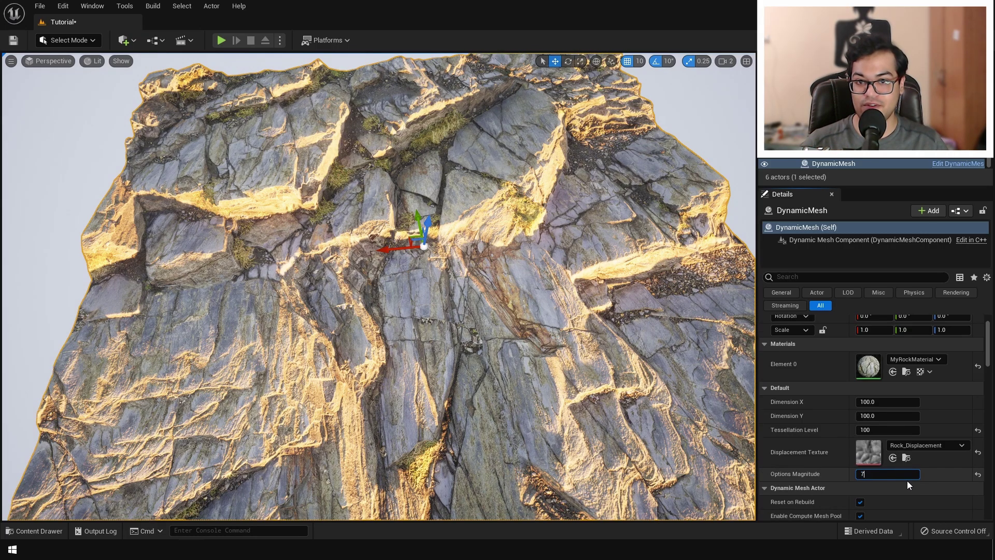
pyautogui.press('Return')
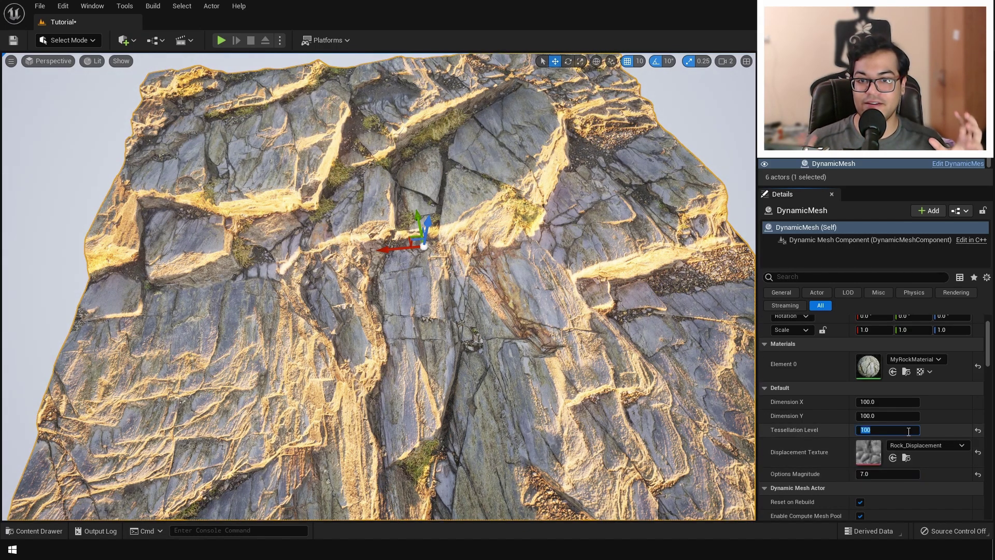
# - Try a low Tessellation Level of 1 on the mesh to compare its effect on the displacement
pyautogui.click(908, 431)
pyautogui.write('1')
pyautogui.press('Return')
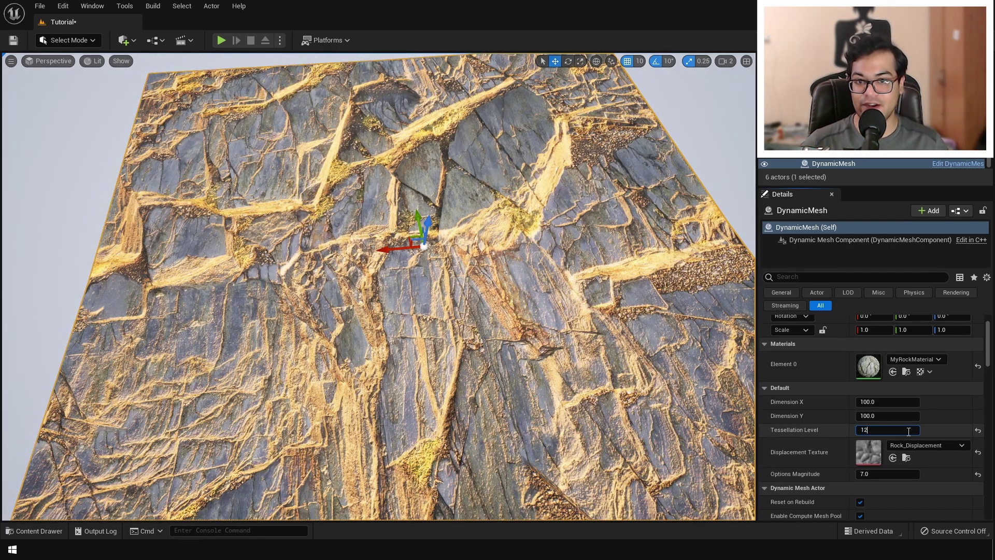
pyautogui.press('Return')
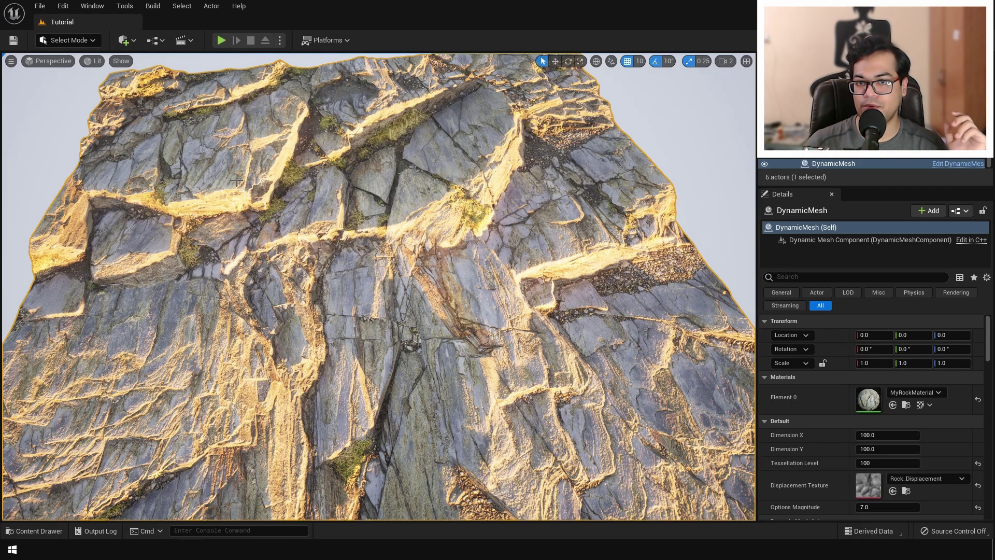
# - Switch to Modeling mode and start Convert on the mesh with Static Mesh output and Current Folder as the new asset location
pyautogui.click(92, 41)
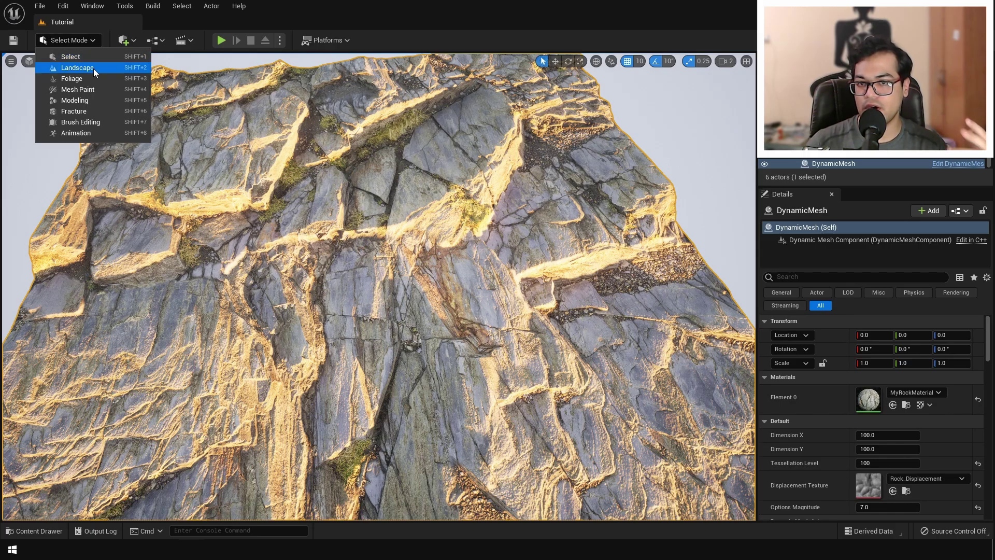
pyautogui.click(94, 101)
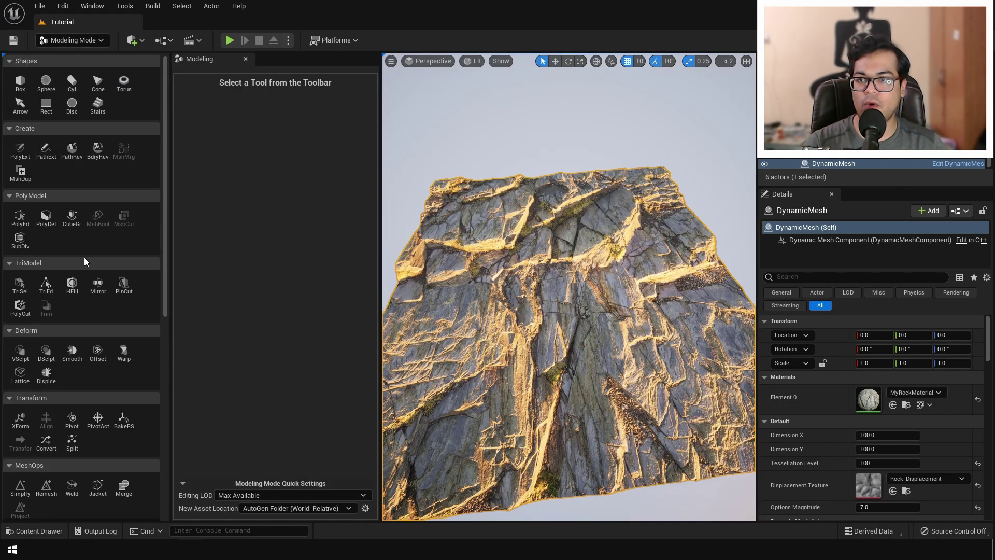
pyautogui.scroll(-8, 84, 257)
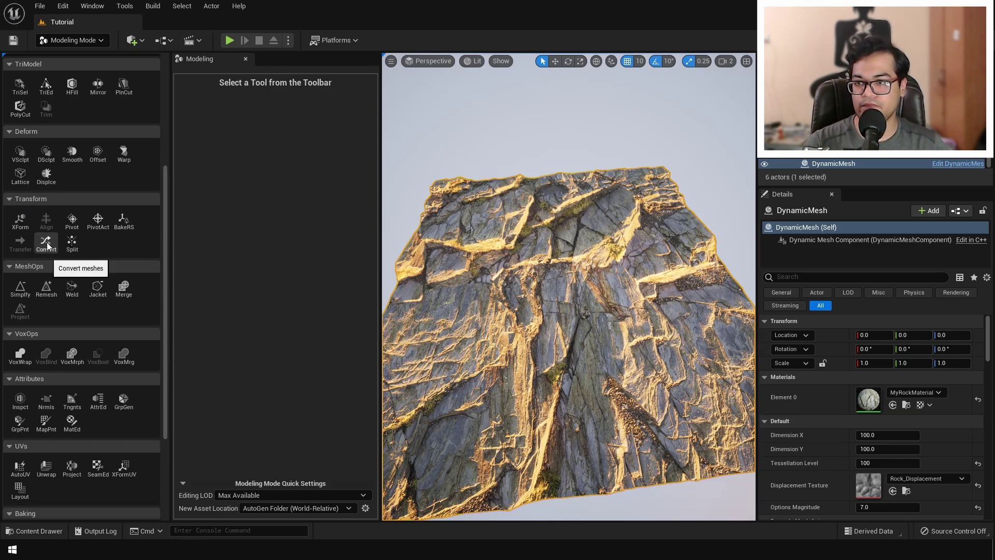
pyautogui.click(46, 243)
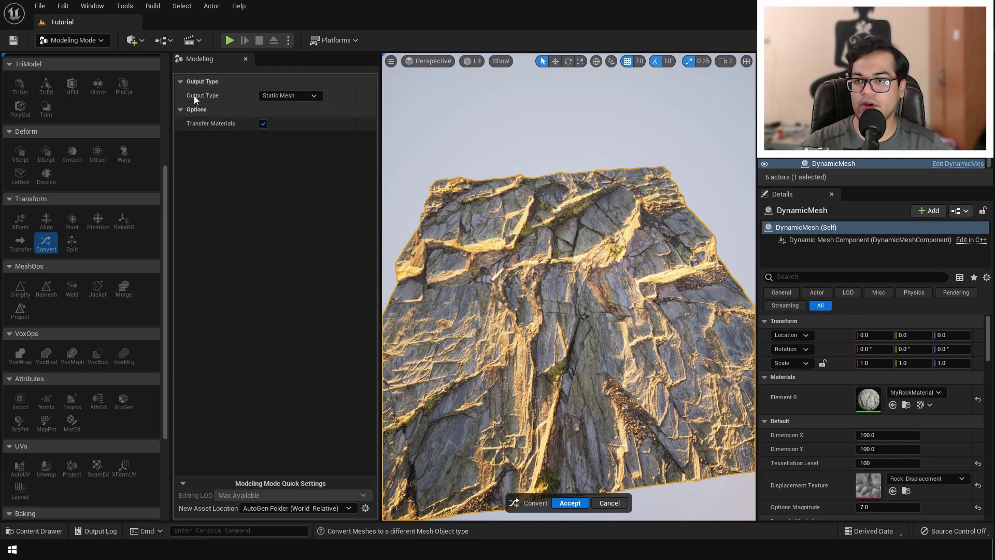
pyautogui.click(293, 95)
pyautogui.click(293, 106)
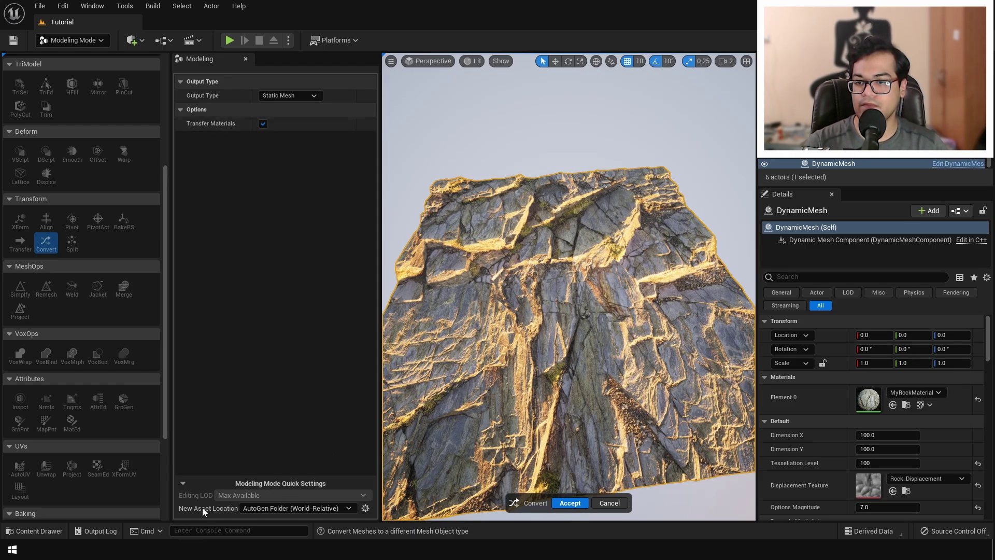
pyautogui.click(337, 508)
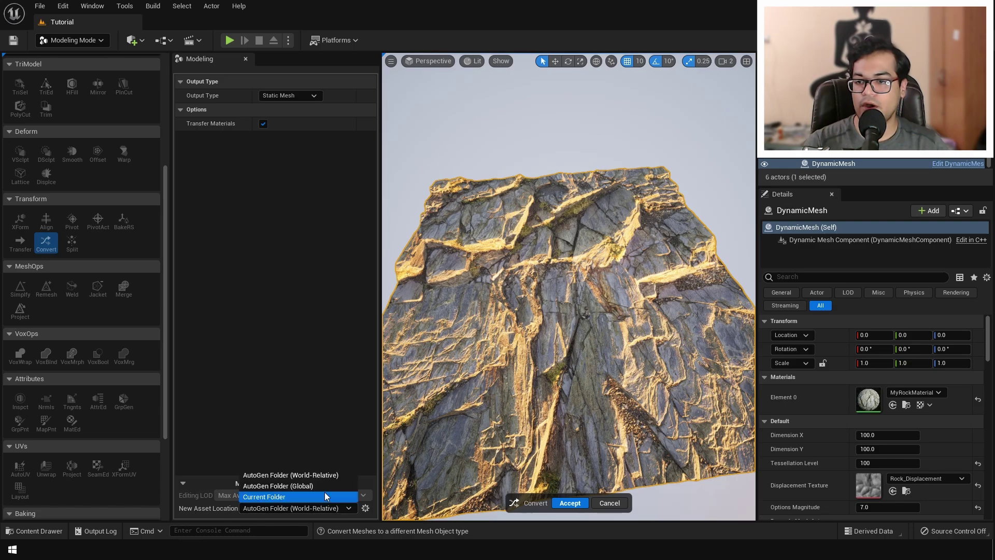
pyautogui.click(320, 495)
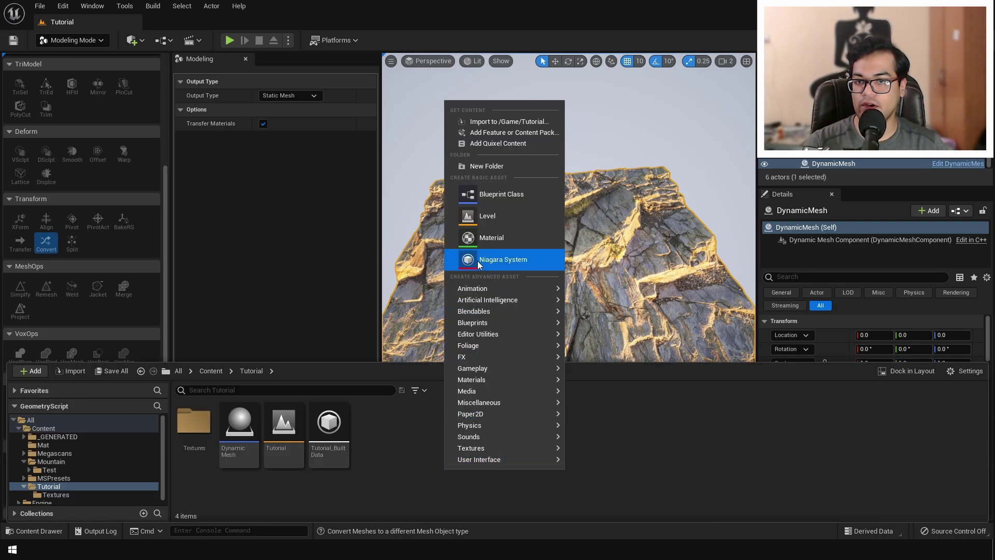
# - Create a folder named Meshes inside Tutorial and make it the current content folder
pyautogui.click(490, 166)
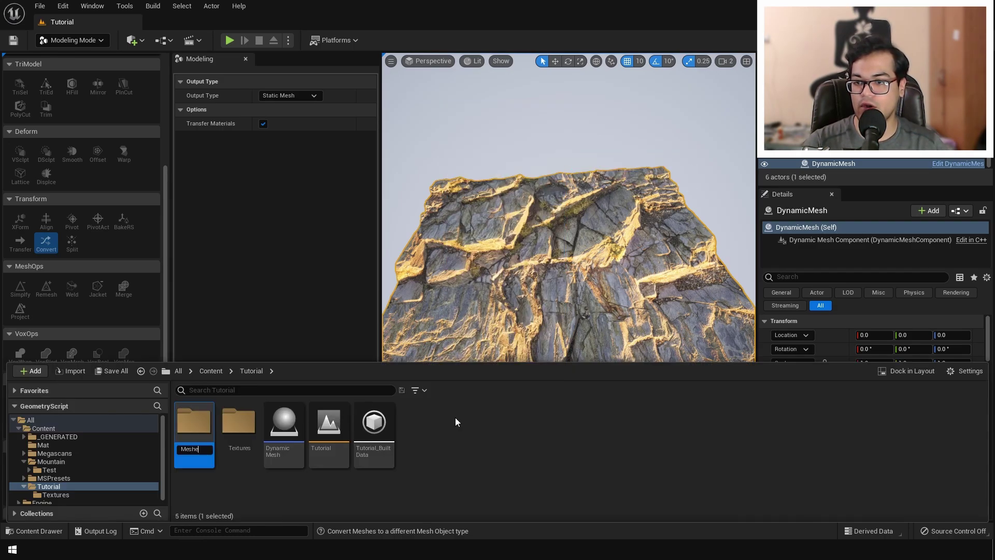
pyautogui.write('Meshes')
pyautogui.press('Return')
pyautogui.press('Return')
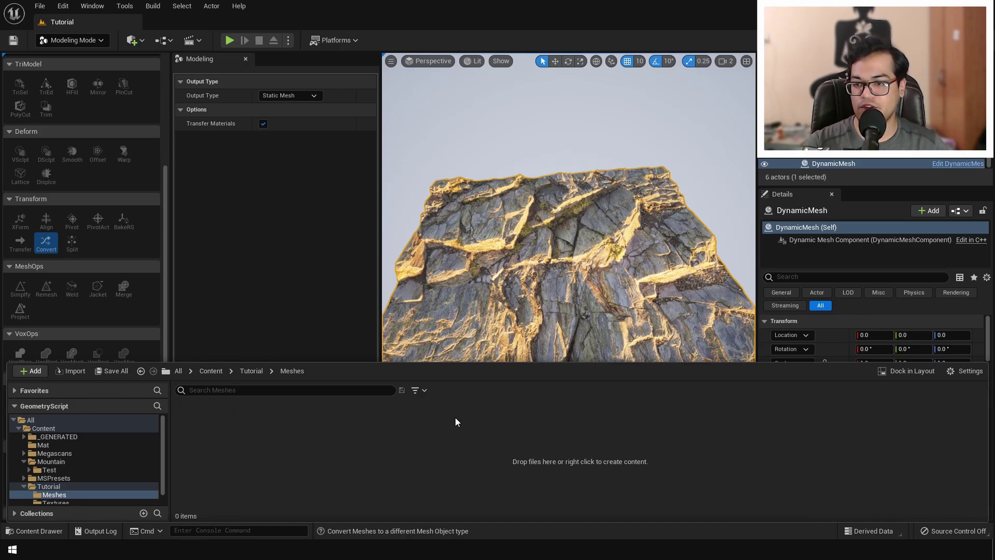
pyautogui.click(275, 269)
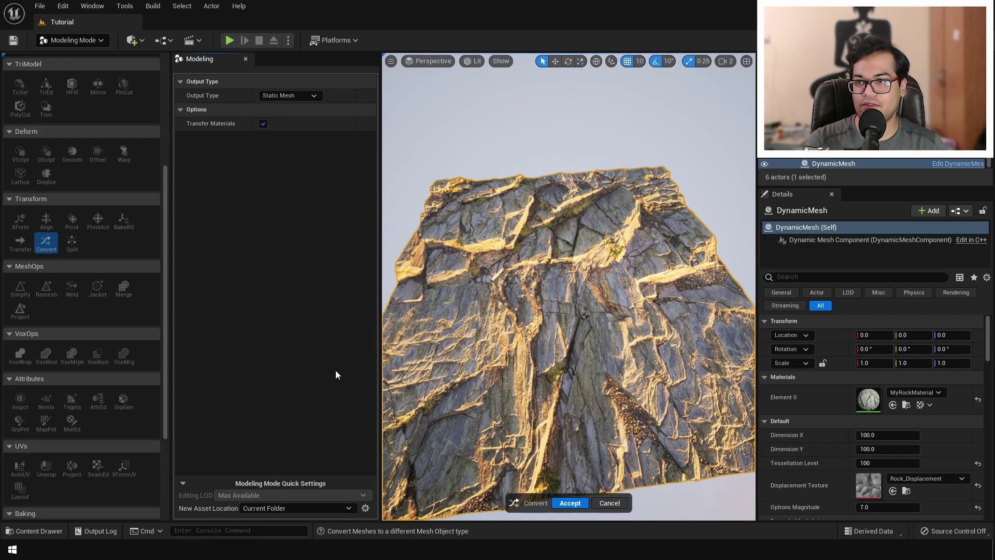
# - Accept the conversion of the dynamic mesh to a static mesh and return to Select mode
pyautogui.click(567, 504)
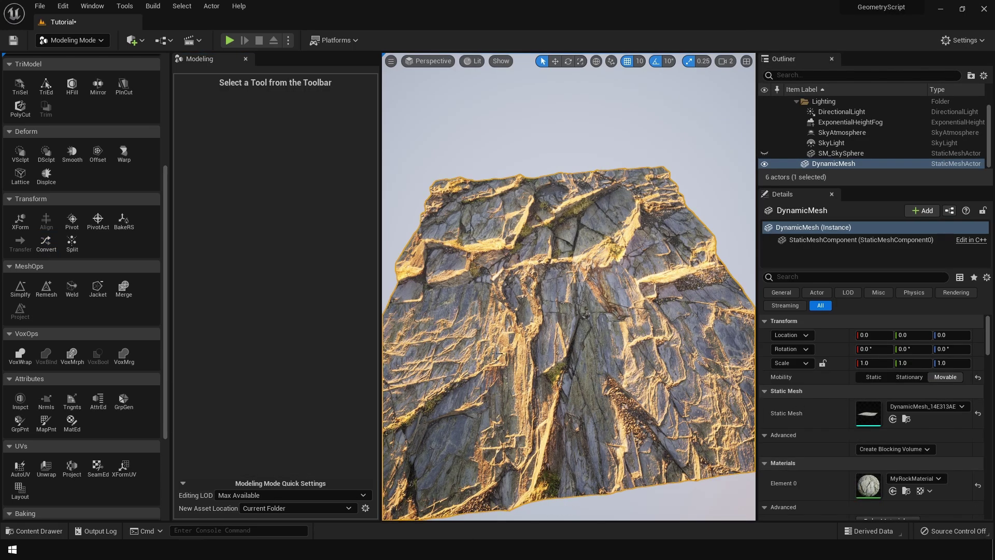
pyautogui.click(79, 41)
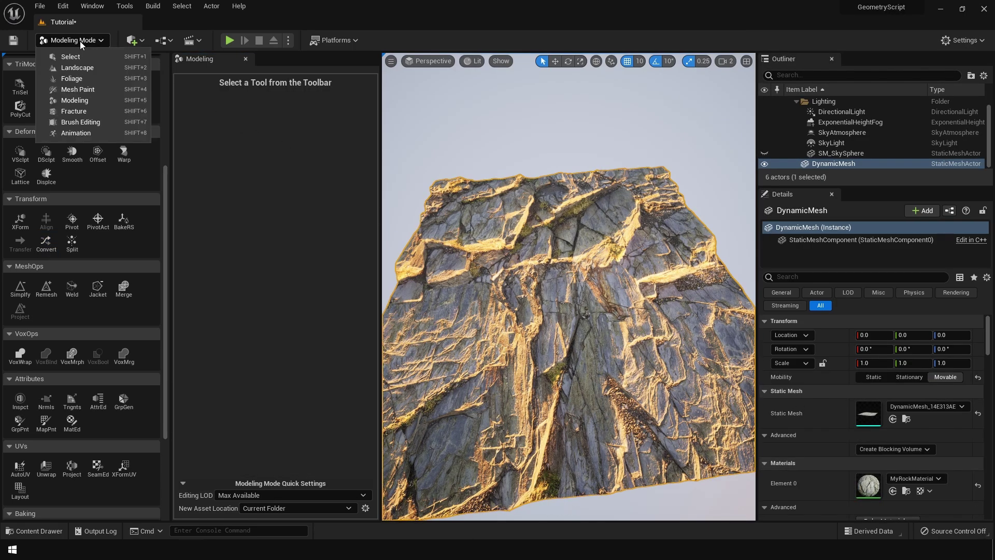
pyautogui.click(78, 56)
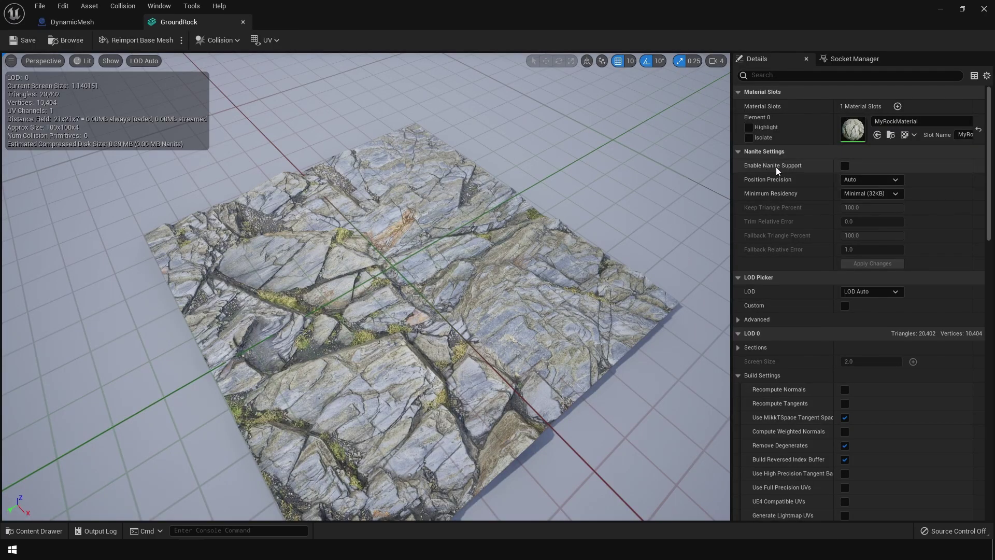
# - Enable Nanite Support on the GroundRock static mesh and apply the change
pyautogui.click(844, 166)
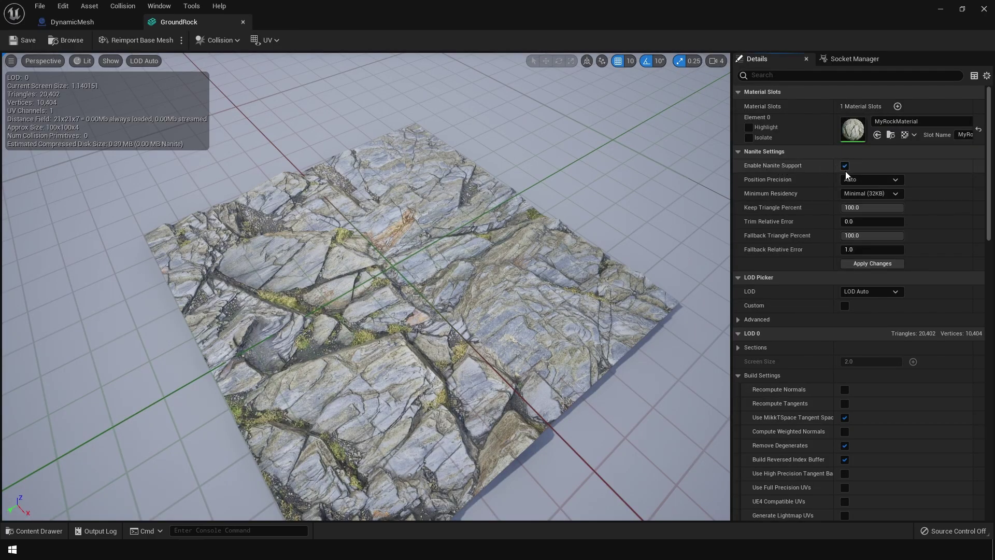
pyautogui.click(865, 264)
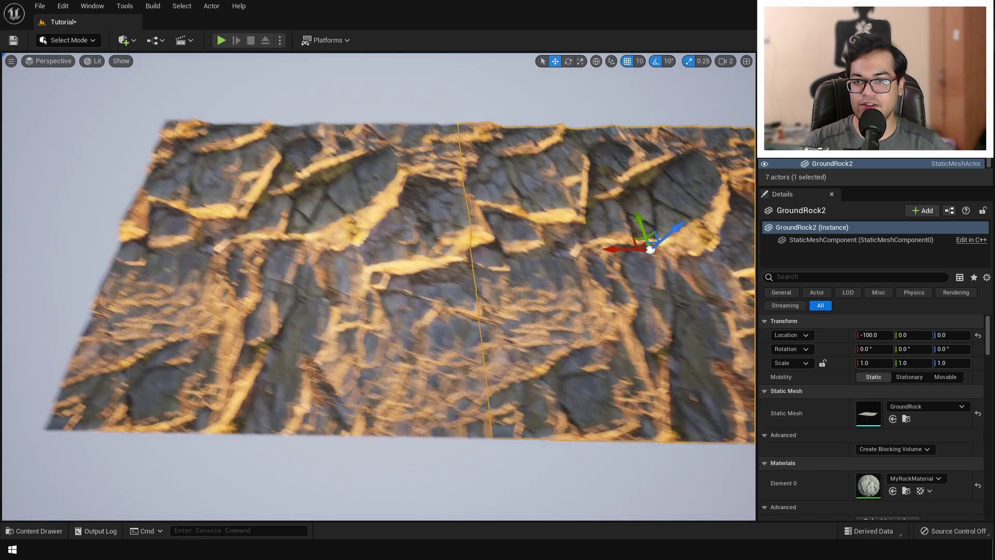
pyautogui.moveTo(445, 291); pyautogui.dragTo(363, 316, button='right')
# - In the level, duplicate the GroundRock tile and copy the resulting pair to Y -100, forming a seamless two-by-two surface
pyautogui.press('Escape')
pyautogui.click(363, 171)
pyautogui.keyDown('shift'); pyautogui.click(445, 292); pyautogui.keyUp('shift')
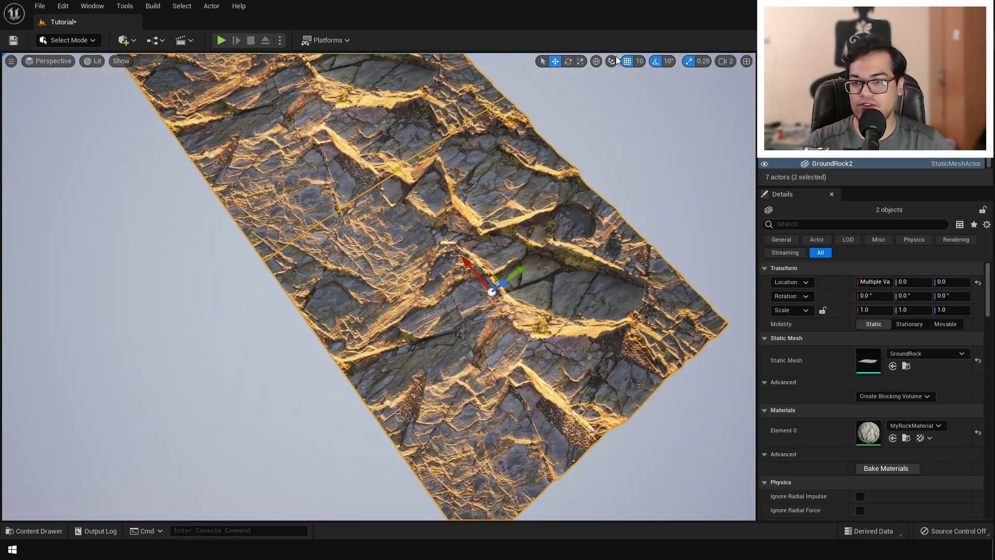
pyautogui.moveTo(445, 291); pyautogui.dragTo(342, 306, button='right')
pyautogui.hotkey('ctrl', 'z')
pyautogui.keyDown('alt'); pyautogui.moveTo(478, 352); pyautogui.dragTo(230, 372); pyautogui.keyUp('alt')
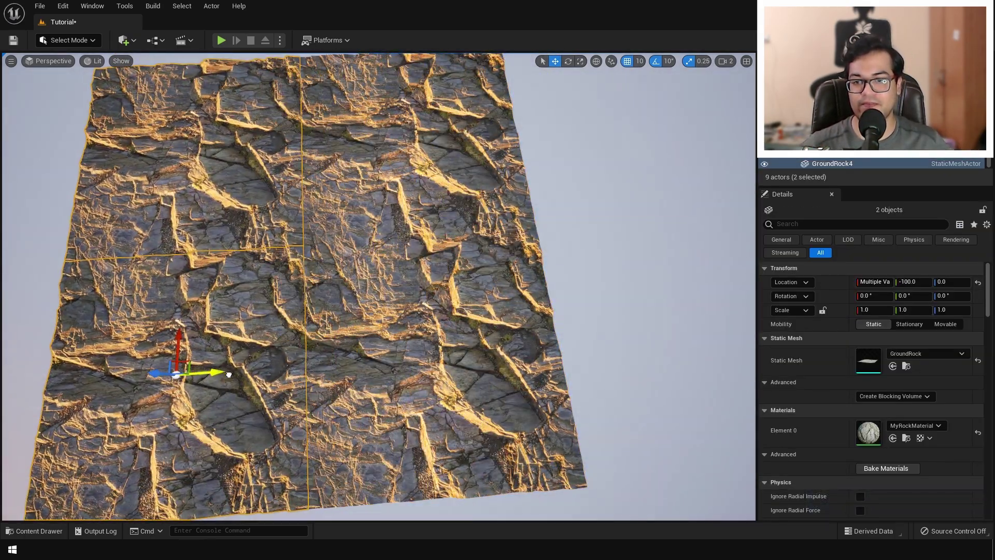
# - Examine the tiled rock surface from several angles, including its triangle density in Wireframe mode
pyautogui.press('w')
pyautogui.moveTo(229, 372); pyautogui.dragTo(363, 300, button='right')
pyautogui.press('Escape')
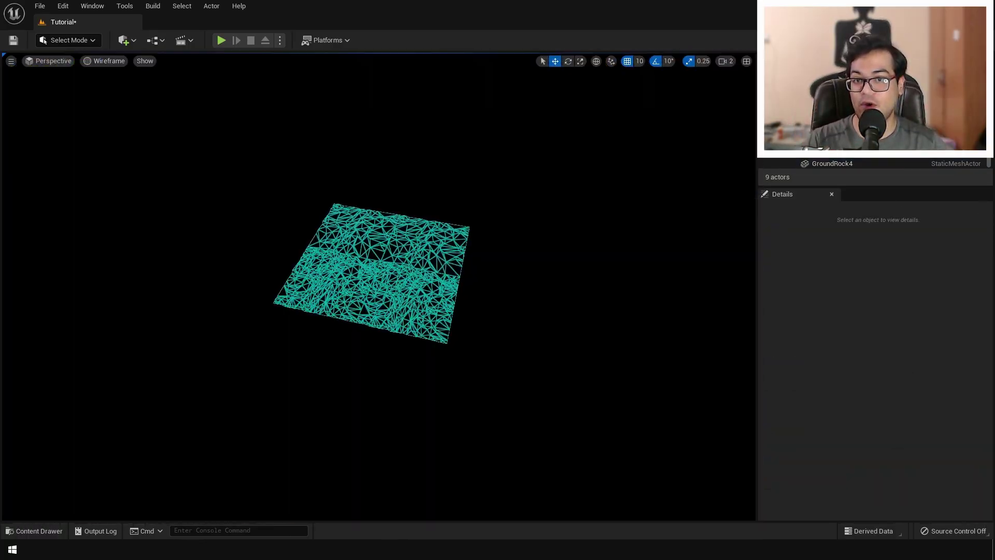
pyautogui.moveTo(371, 271)
pyautogui.mouseDown(button='right')
pyautogui.moveTo(373, 291)
pyautogui.moveTo(379, 280)
pyautogui.mouseUp(button='right')
pyautogui.press('w')
pyautogui.moveTo(222, 361); pyautogui.dragTo(223, 361, button='right')
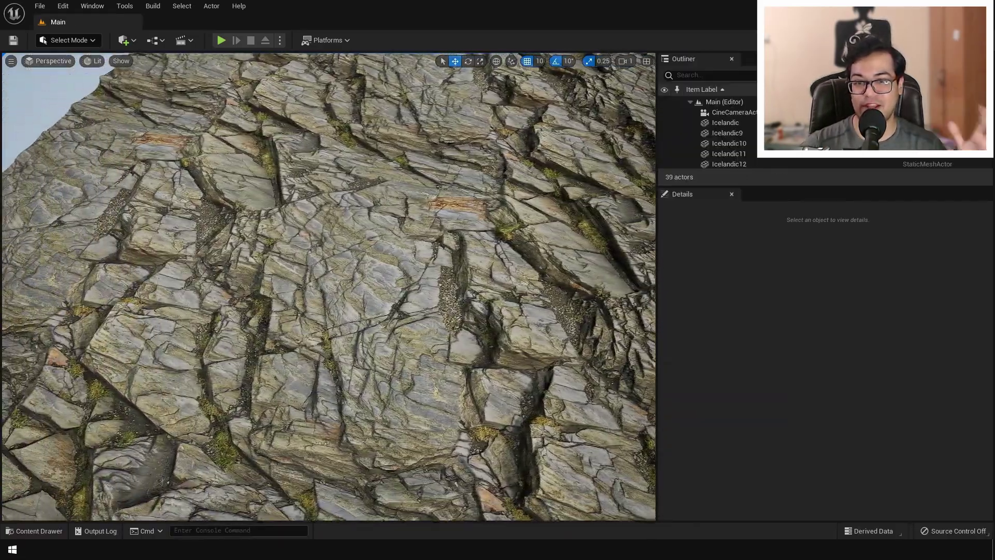
pyautogui.moveTo(329, 287); pyautogui.dragTo(328, 287, button='right')
pyautogui.press('w')
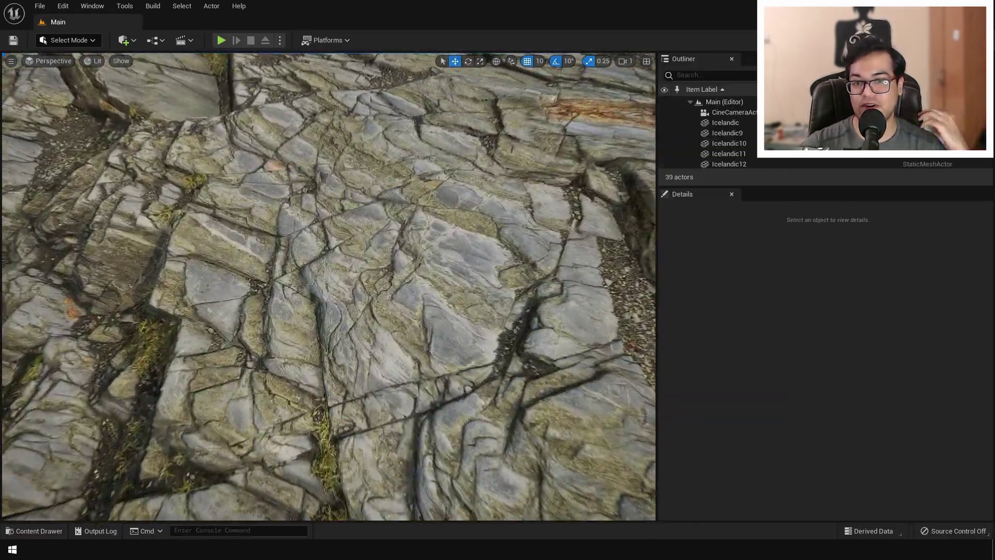
# - Inspect the displaced rock detail up close in the Main level in Lit mode
pyautogui.moveTo(223, 361); pyautogui.dragTo(223, 361, button='right')
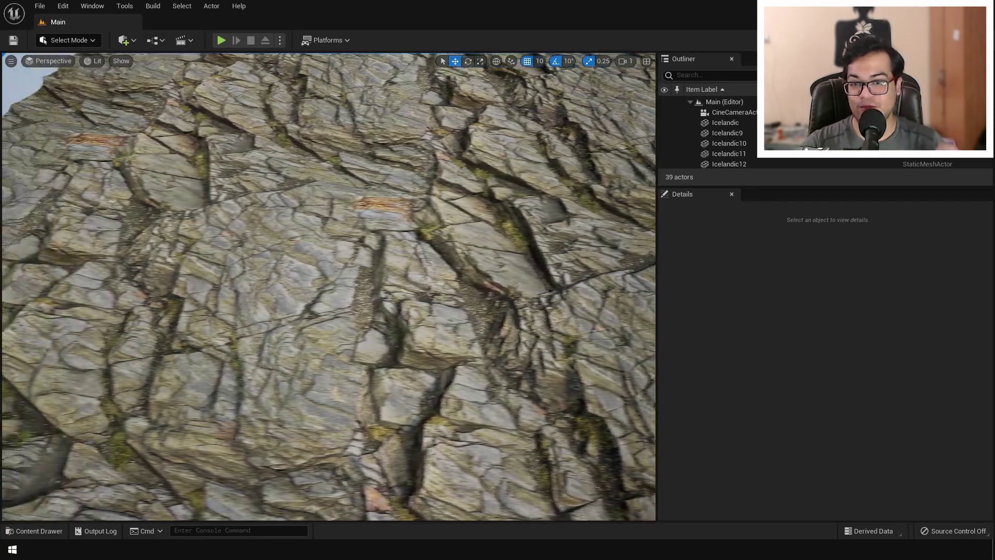
pyautogui.moveTo(222, 361); pyautogui.dragTo(223, 361, button='right')
pyautogui.press('w')
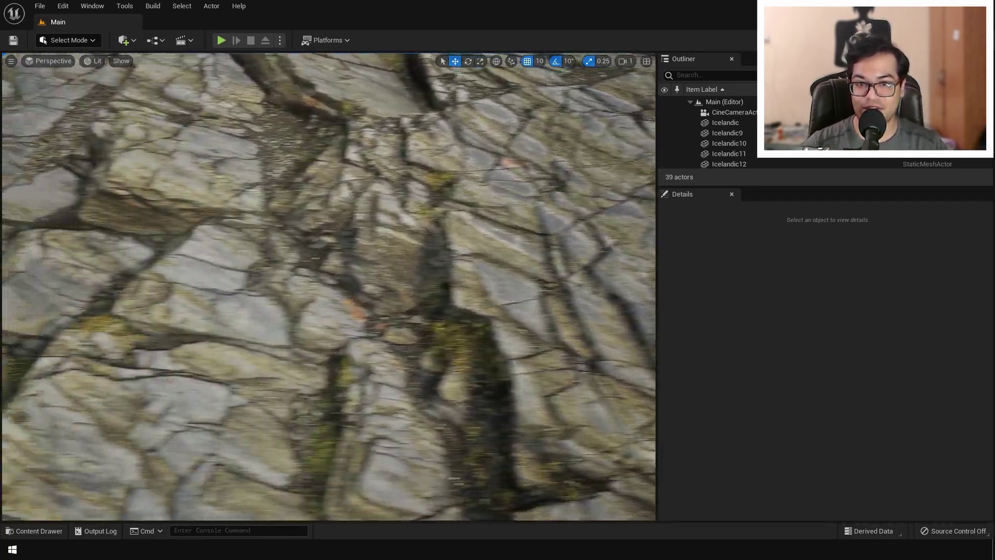
pyautogui.moveTo(223, 362); pyautogui.dragTo(223, 362, button='right')
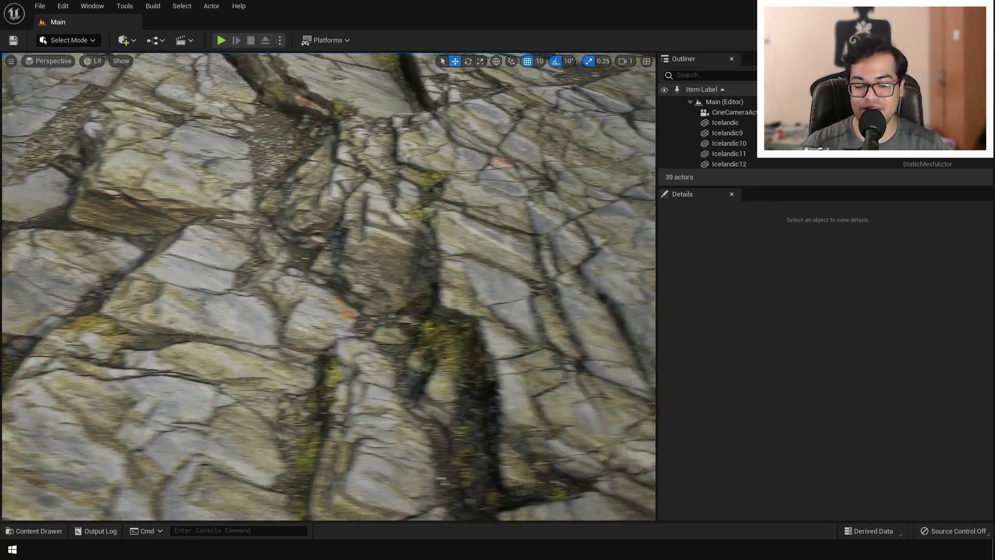